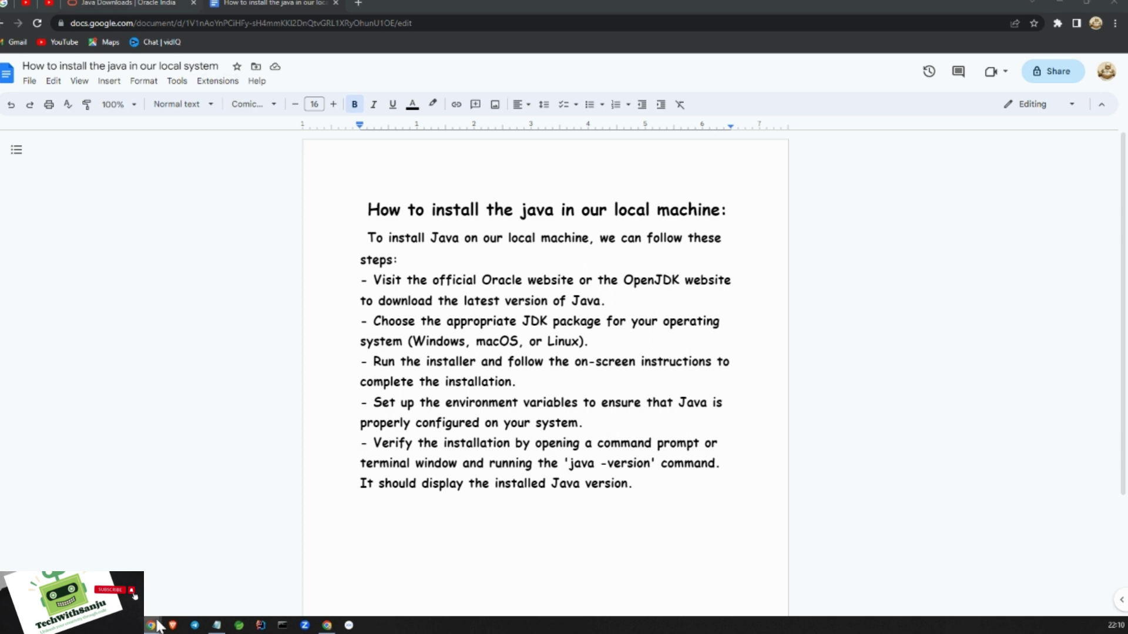
# Switch to the Oracle Java downloads page in a maximized browser window and show the JDK 17 packages for Windows.
pyautogui.moveTo(155, 623)
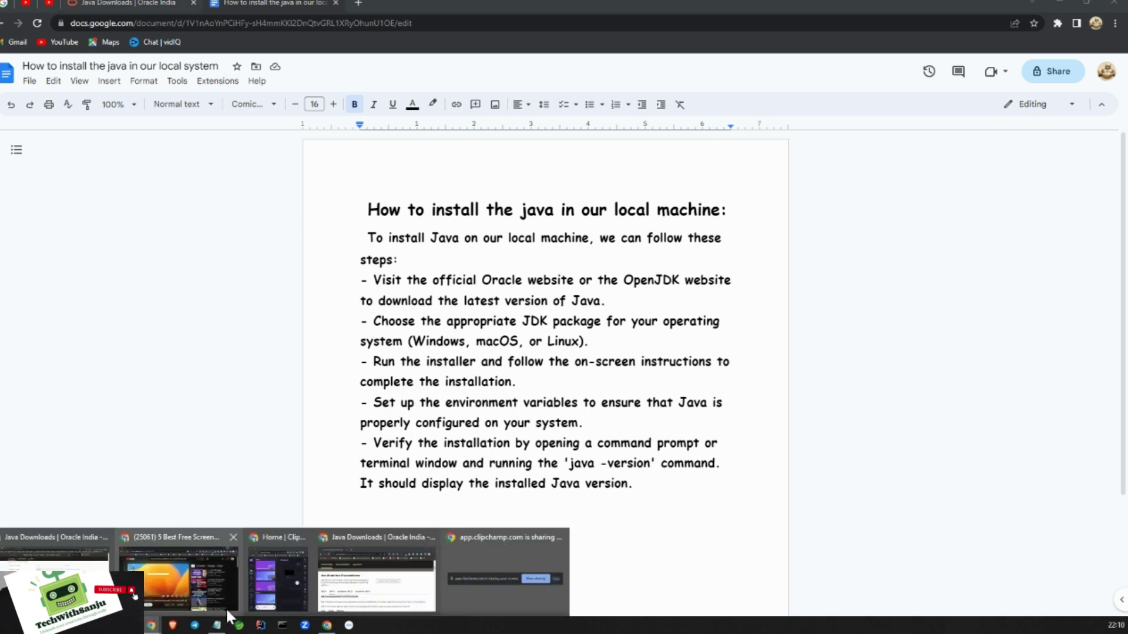
pyautogui.click(385, 573)
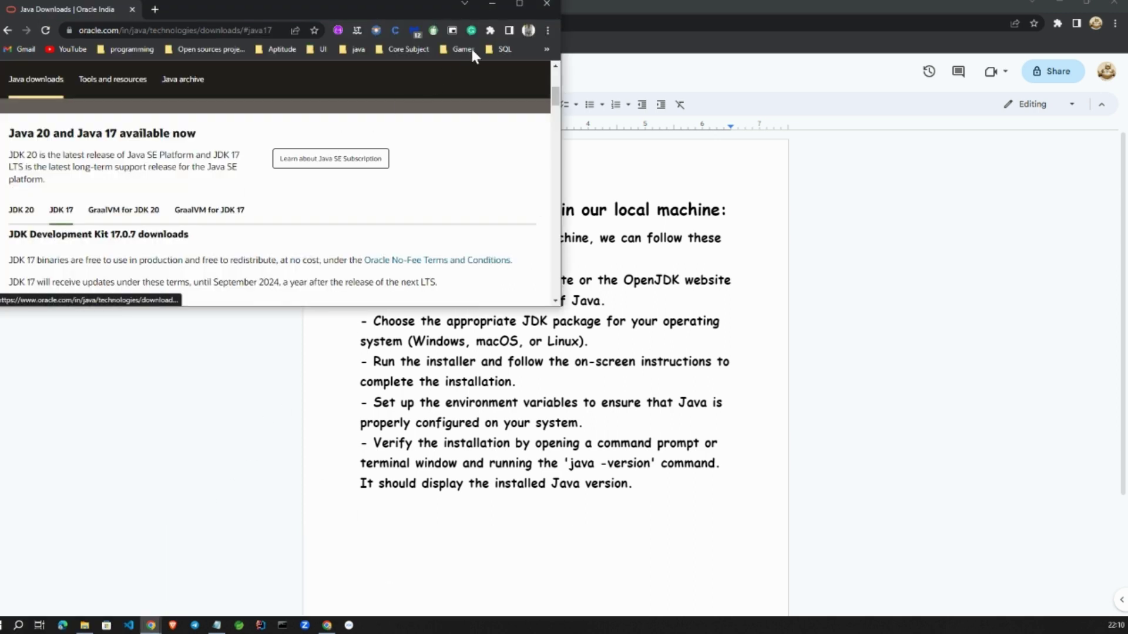
pyautogui.click(517, 3)
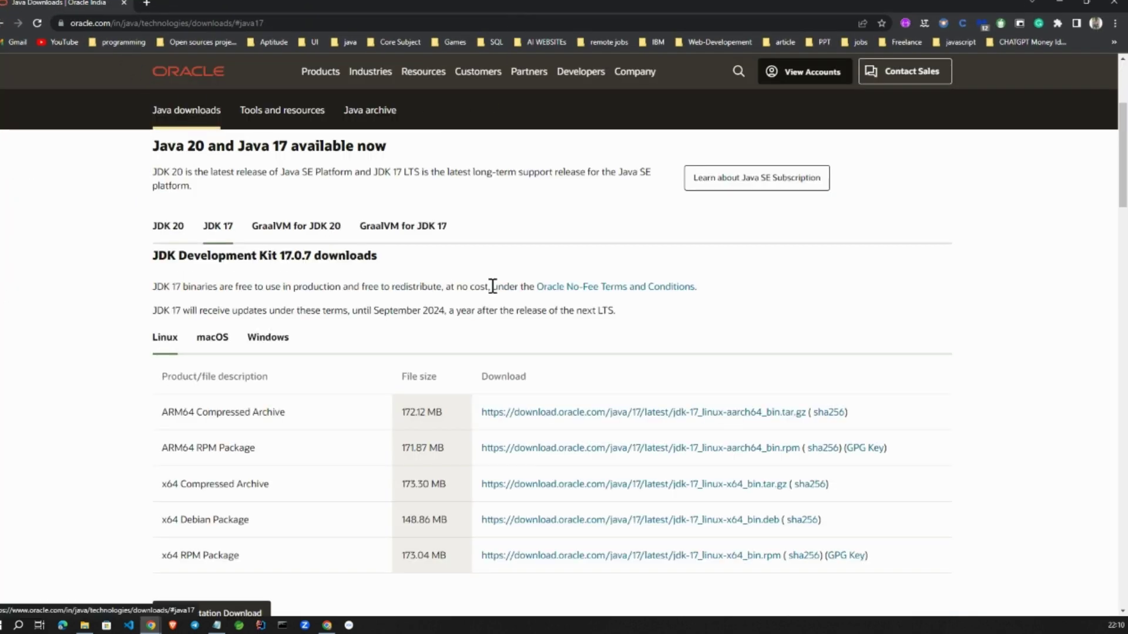
pyautogui.scroll(-2, 492, 286)
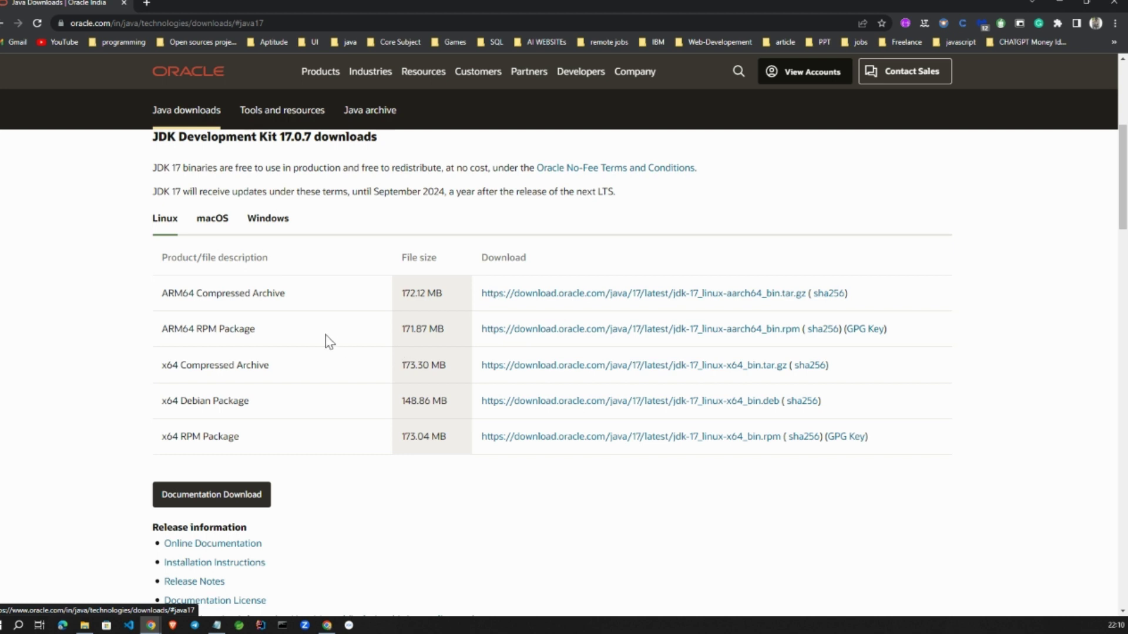
pyautogui.scroll(1, 247, 272)
pyautogui.click(269, 278)
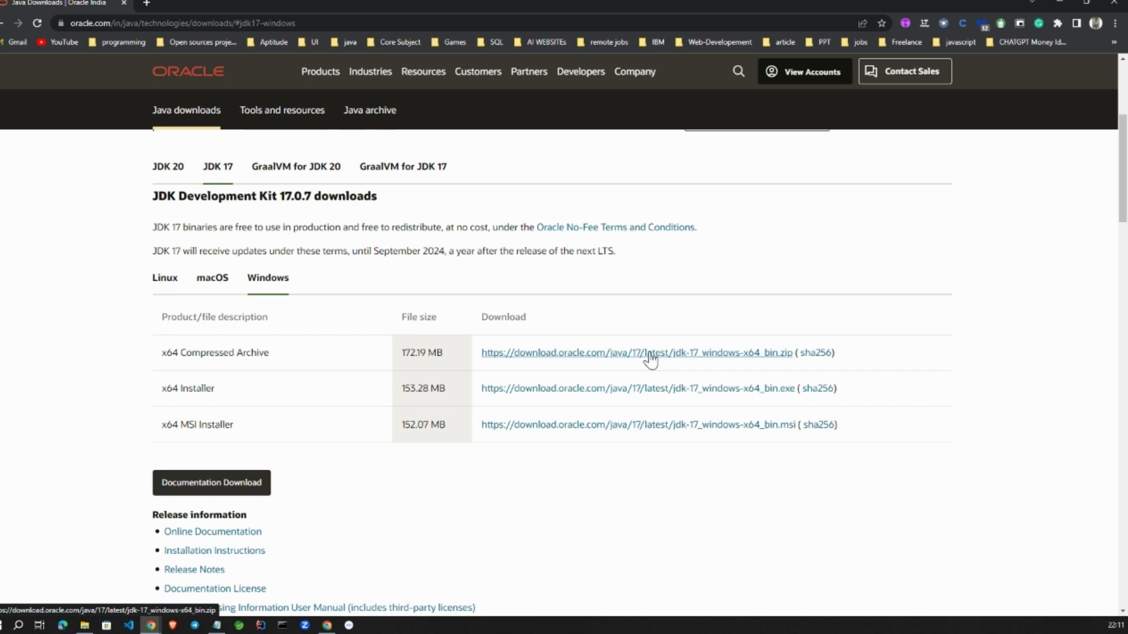
# Download the JDK 17 x64 Installer for Windows, saving jdk-17_windows-x64_bin.exe in the Downloads folder.
pyautogui.click(672, 397)
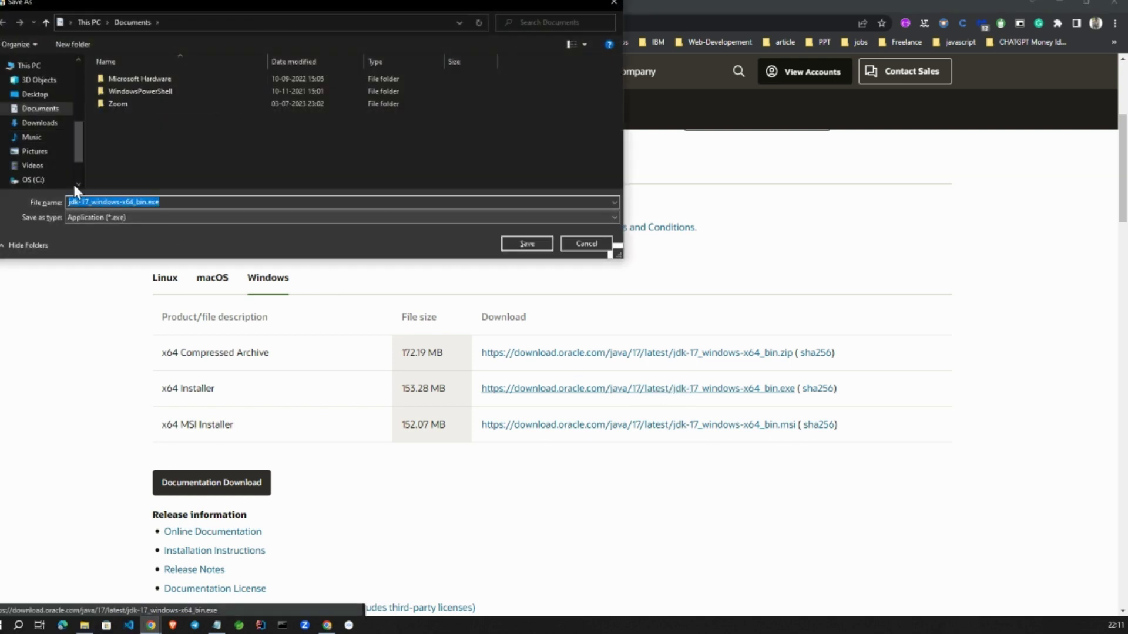
pyautogui.click(43, 125)
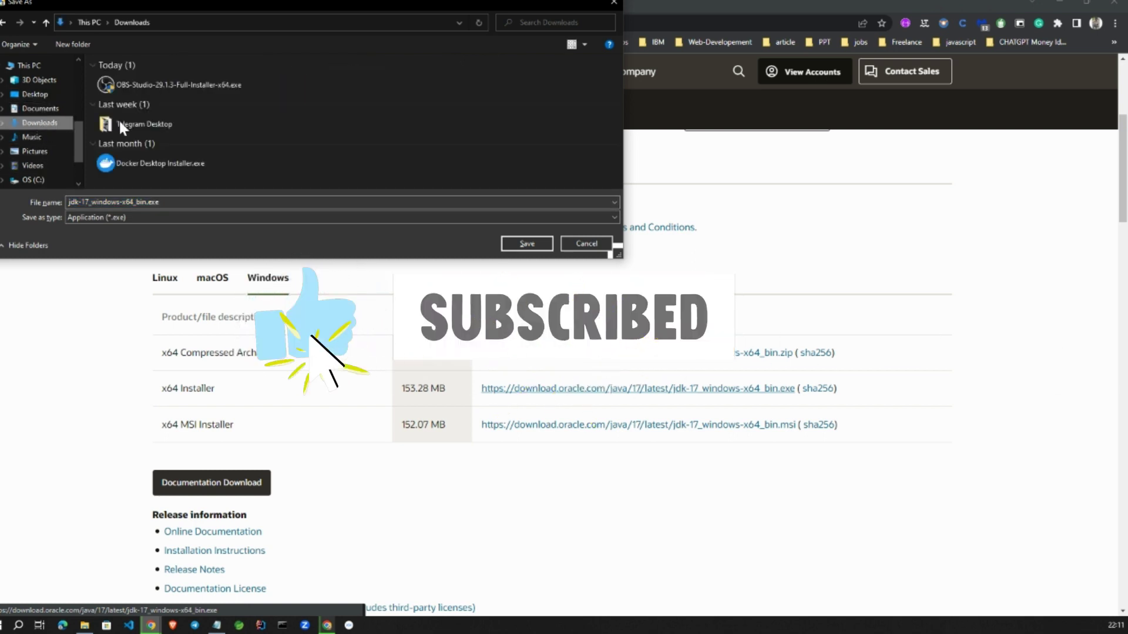
pyautogui.click(527, 245)
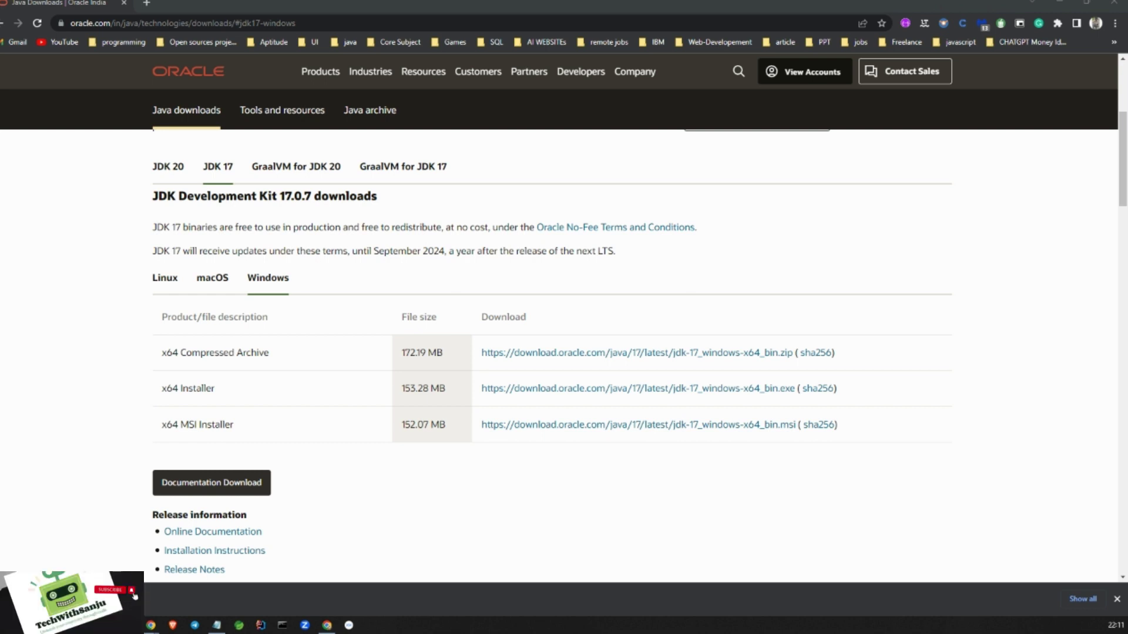
# Run jdk-17_windows-x64_bin.exe from the Downloads folder in File Explorer and clear the folder window out of the way.
pyautogui.click(217, 625)
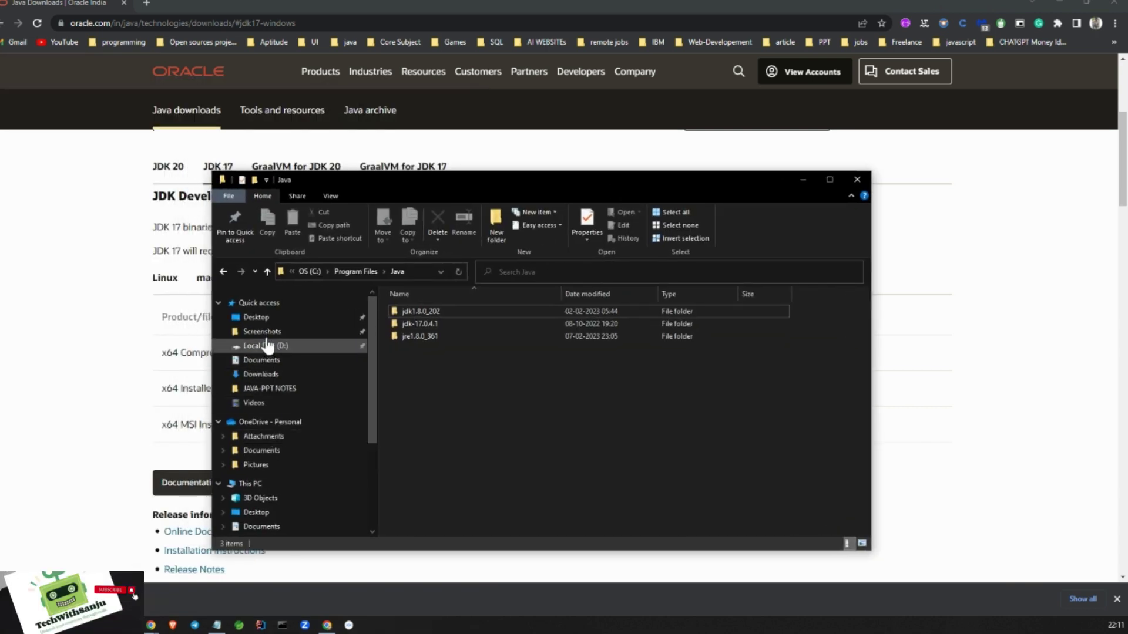
pyautogui.click(263, 375)
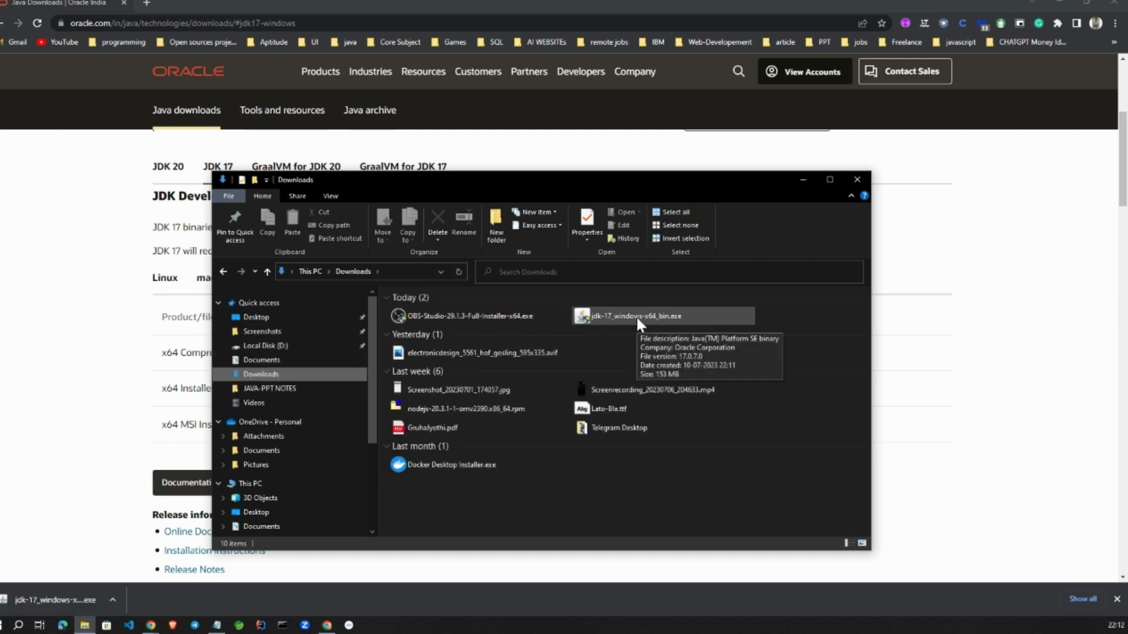
pyautogui.scroll(-1, 290, 376)
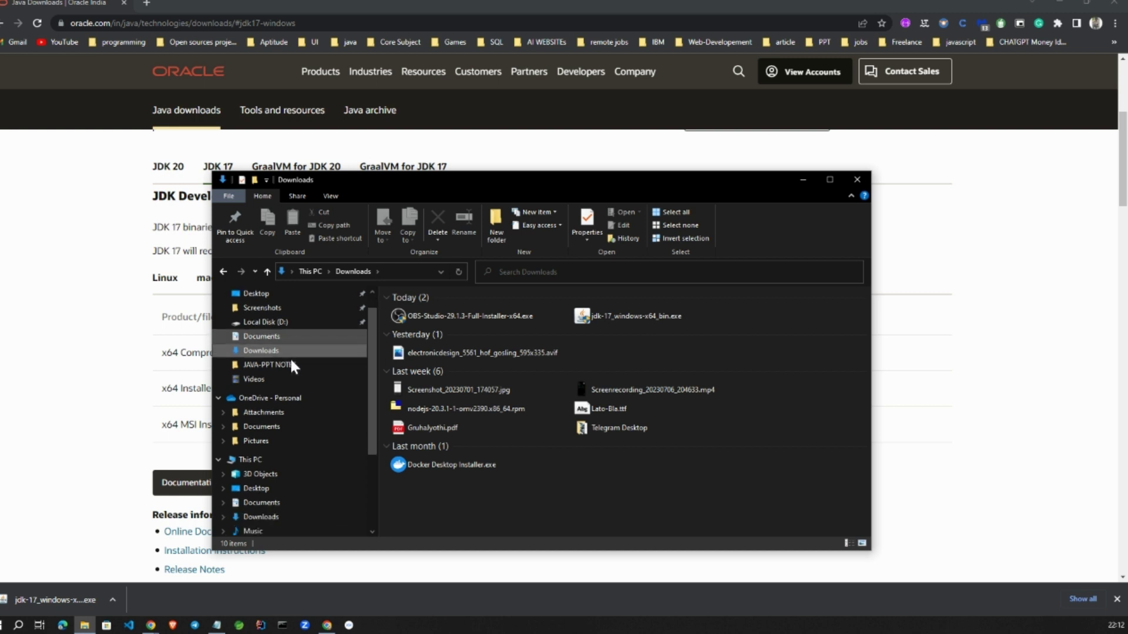
pyautogui.click(622, 320)
pyautogui.doubleClick(621, 320)
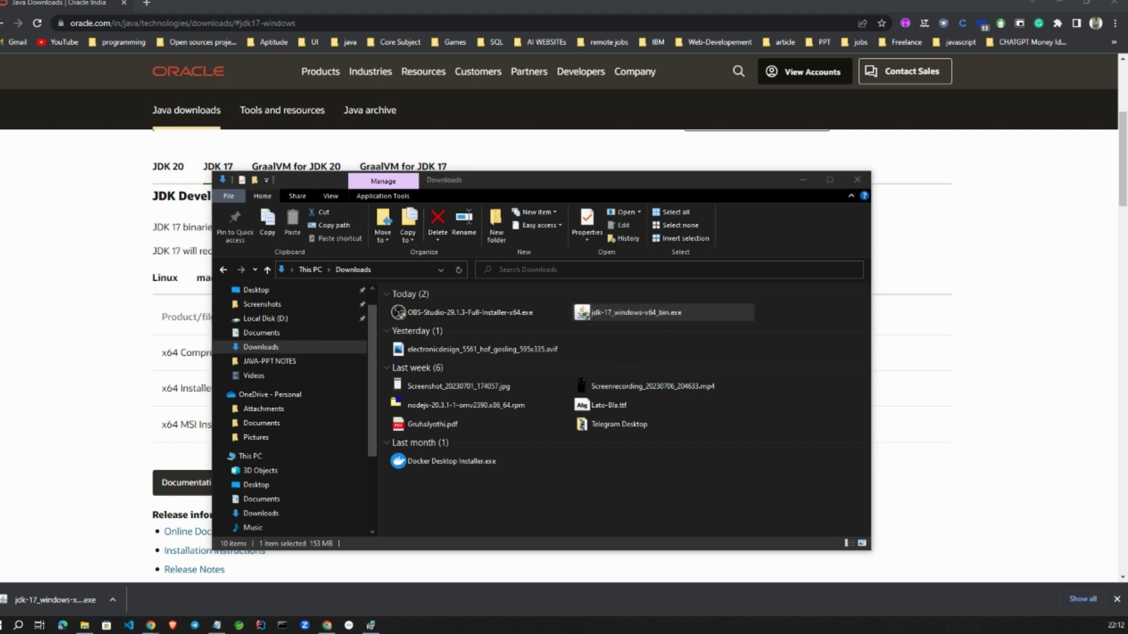
pyautogui.moveTo(527, 207); pyautogui.dragTo(578, 183)
pyautogui.click(798, 175)
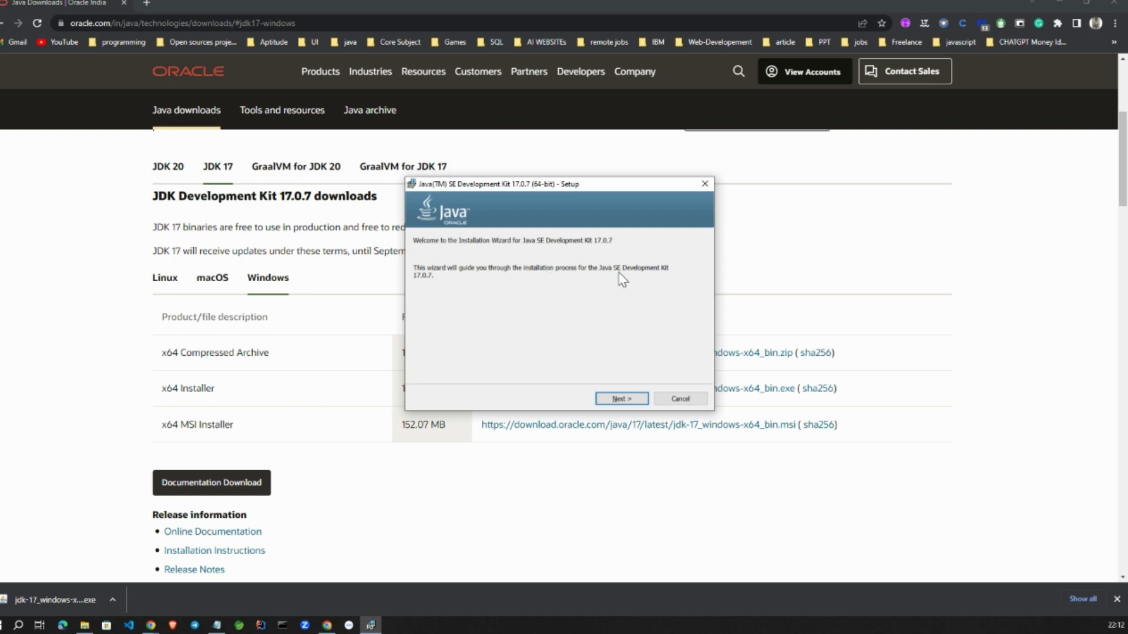
# Install Java SE Development Kit 17.0.7 in C:\Program Files\Java\jdk-17\, then close the setup wizard and the browser's download bar.
pyautogui.click(620, 399)
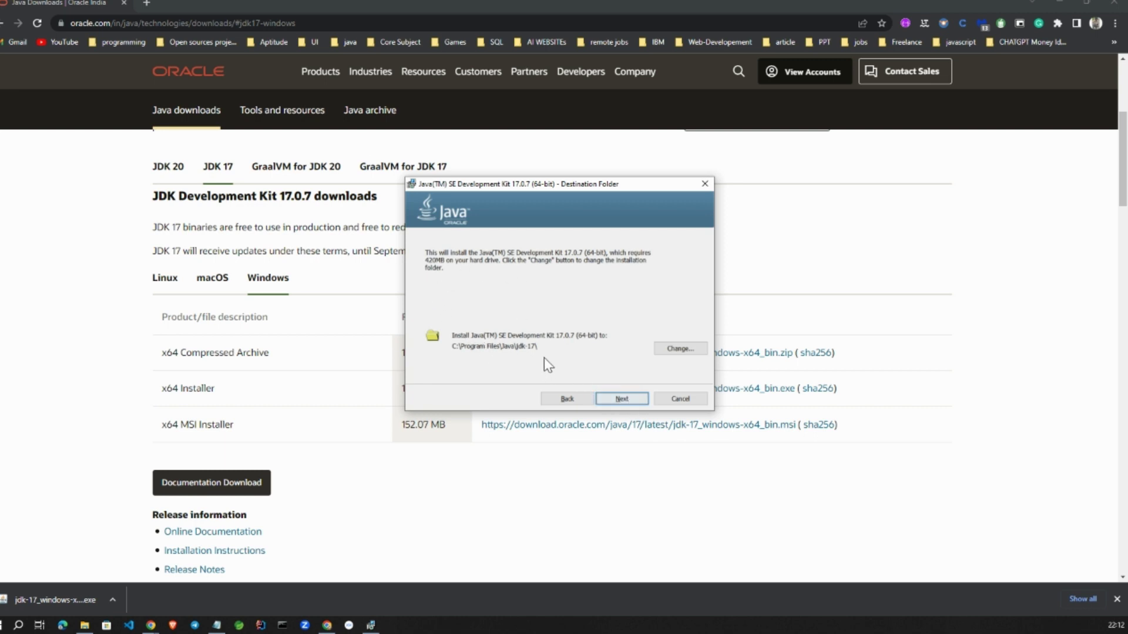
pyautogui.click(622, 399)
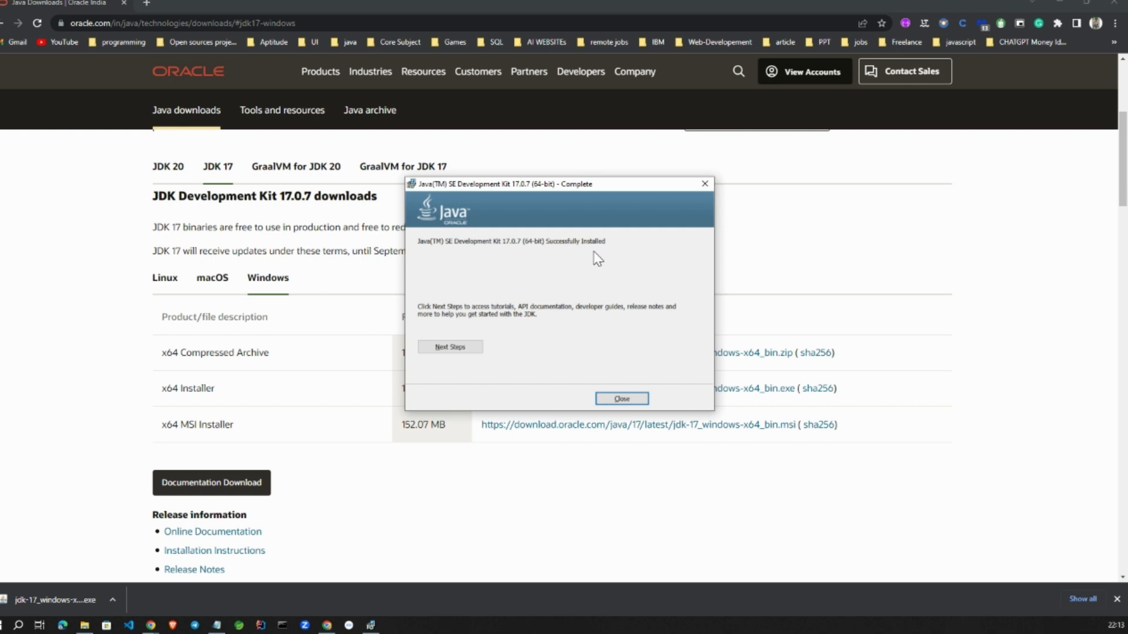
pyautogui.click(622, 399)
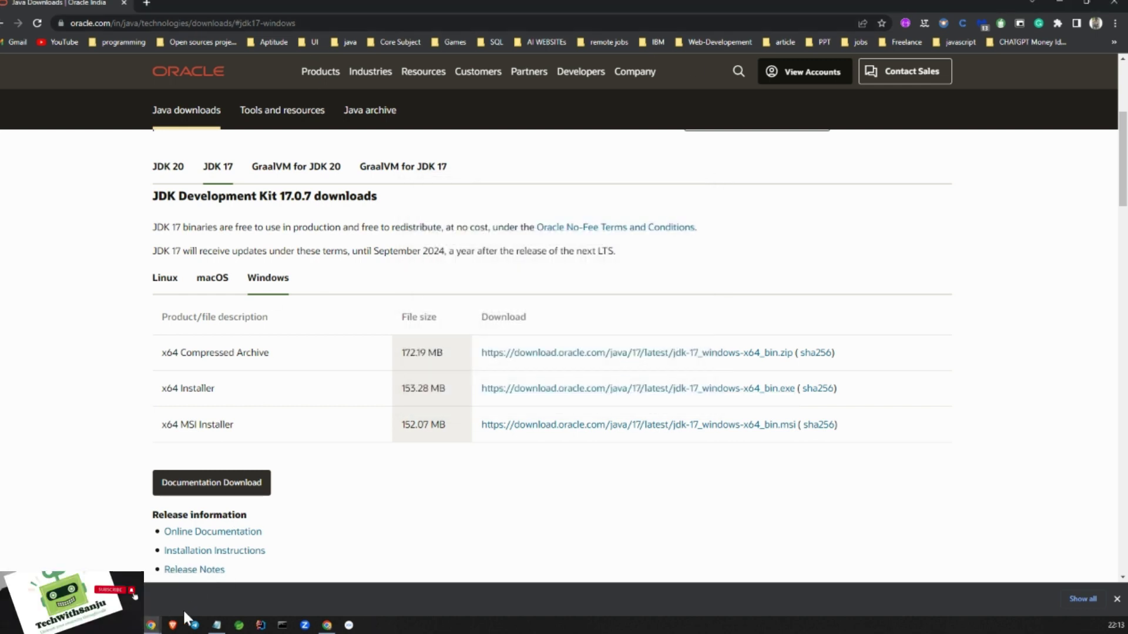
pyautogui.click(1117, 599)
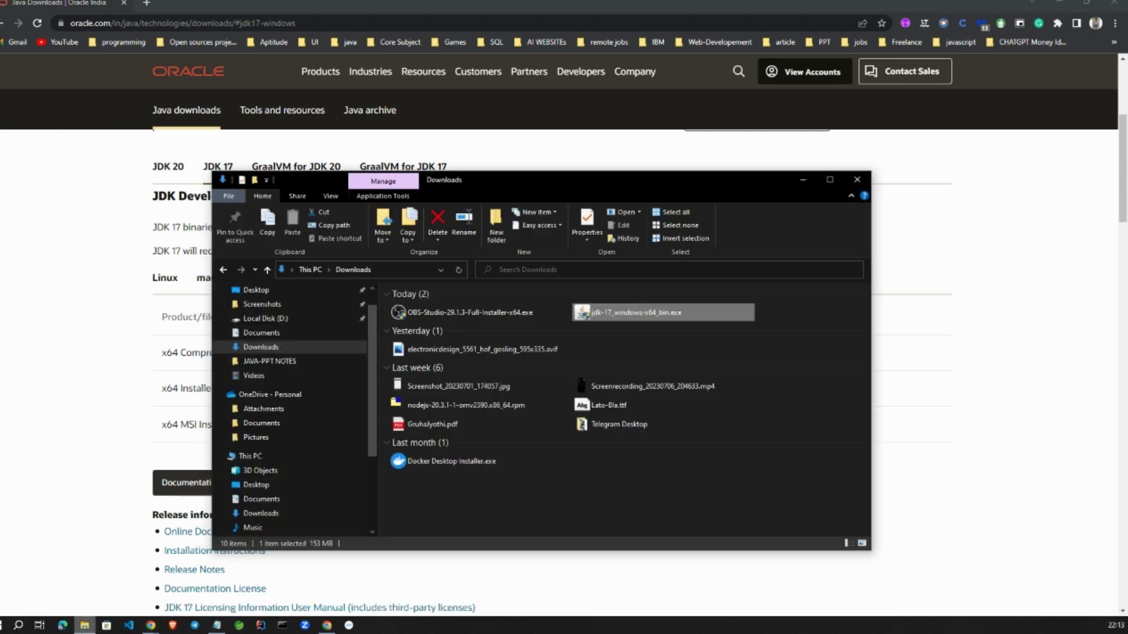
# Browse to C:\Program Files\Java\jdk-17\bin in File Explorer, copy the folder's path and minimize the window.
pyautogui.scroll(-3, 299, 423)
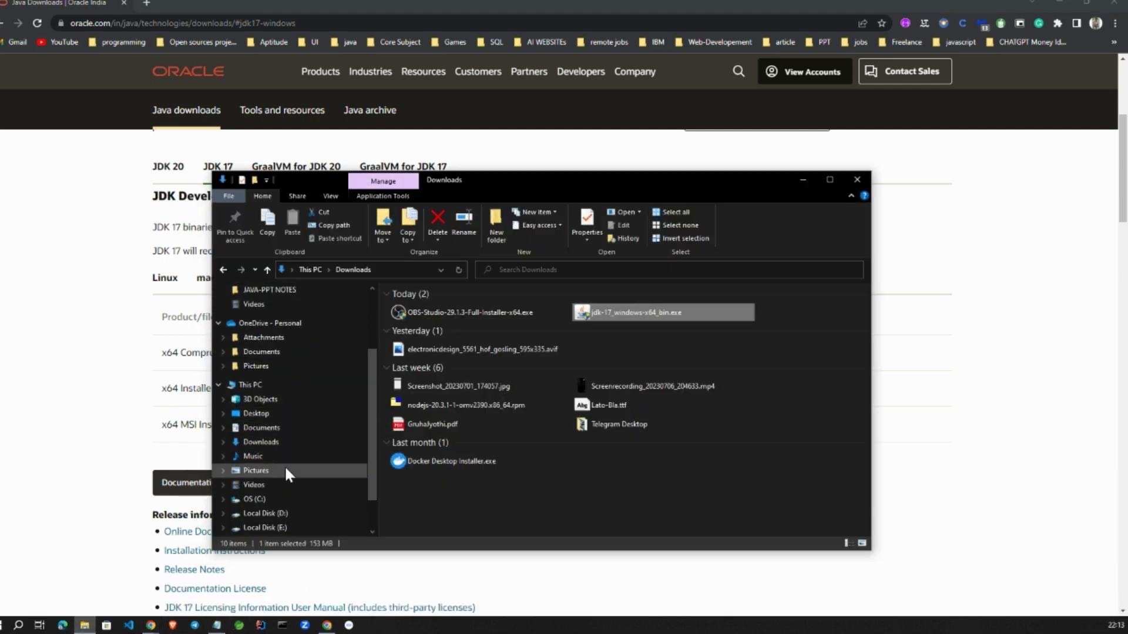
pyautogui.click(262, 452)
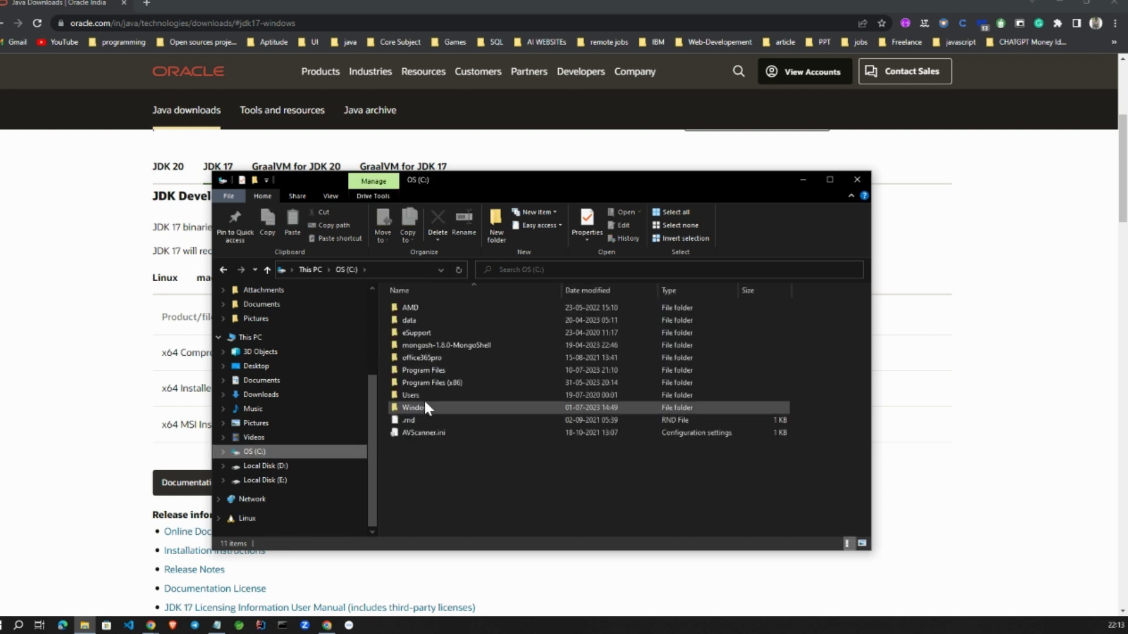
pyautogui.doubleClick(424, 370)
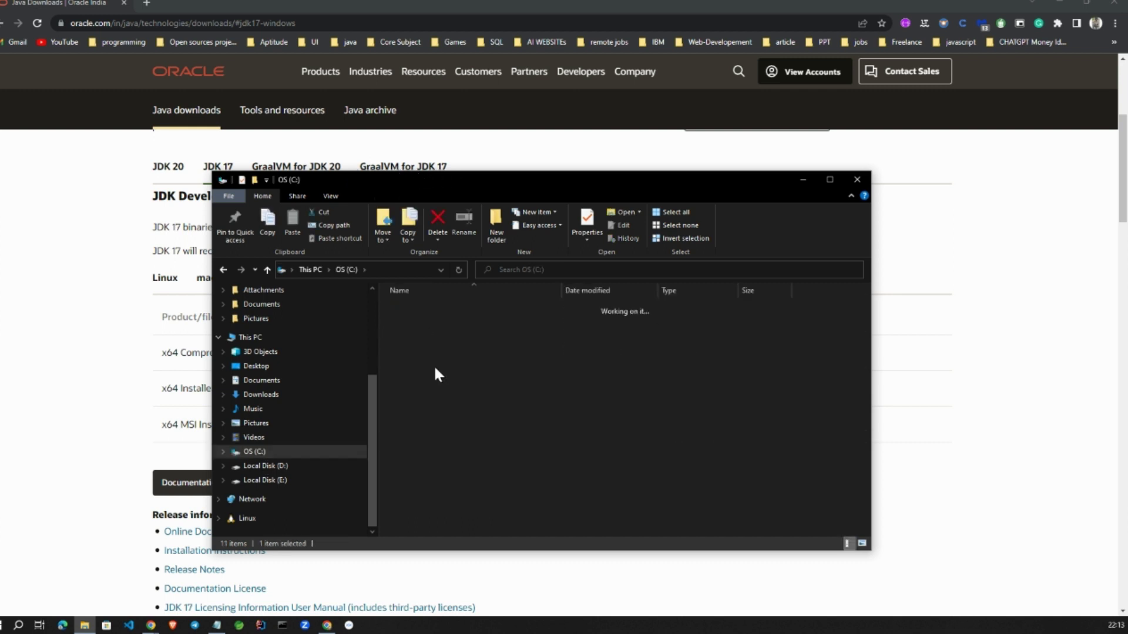
pyautogui.scroll(-3, 429, 414)
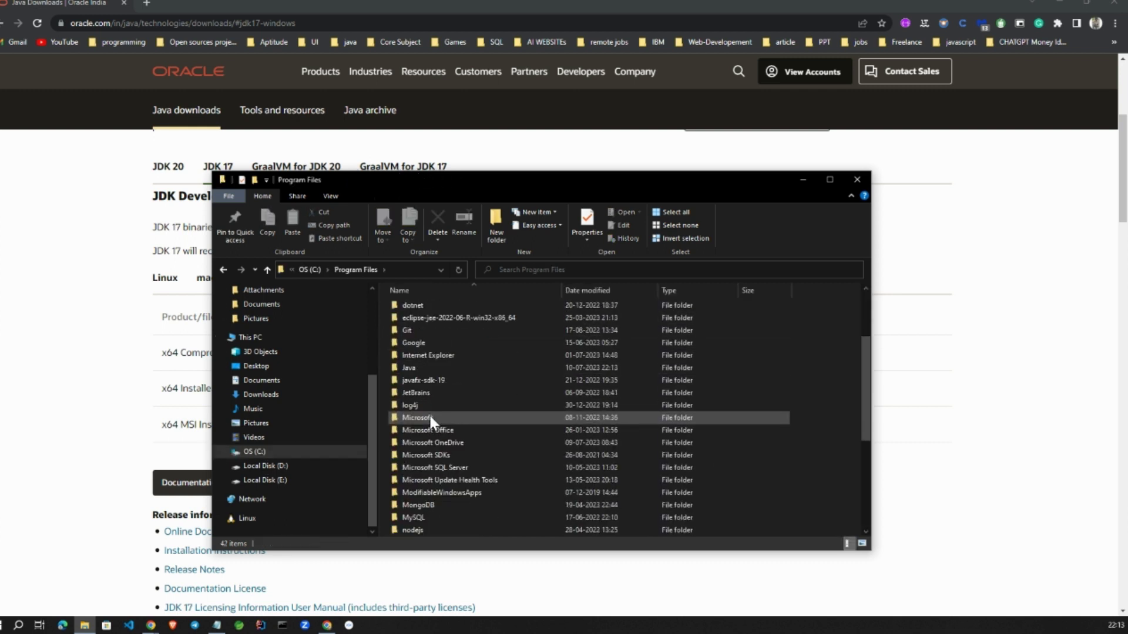
pyautogui.doubleClick(418, 368)
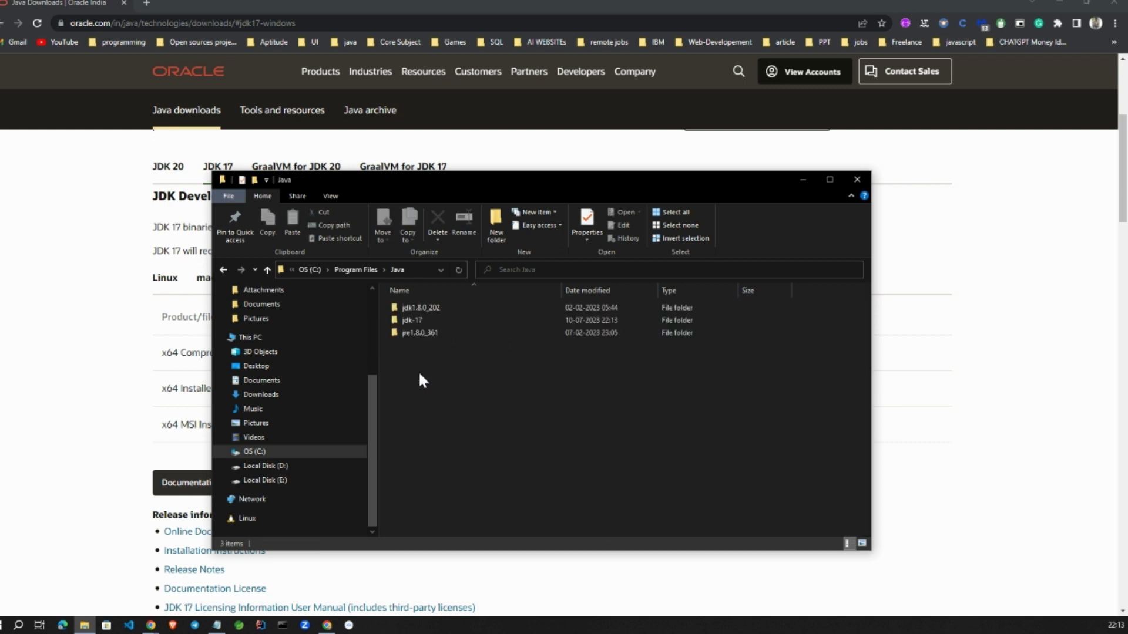
pyautogui.doubleClick(417, 322)
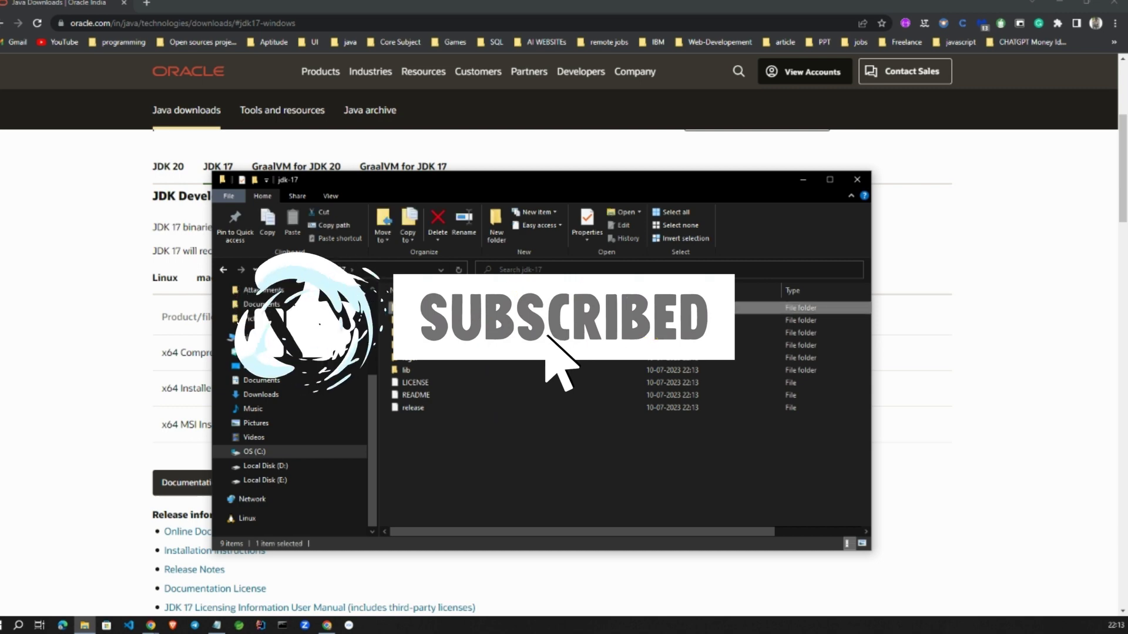
pyautogui.doubleClick(411, 308)
pyautogui.click(410, 269)
pyautogui.hotkey('ctrl', 'c')
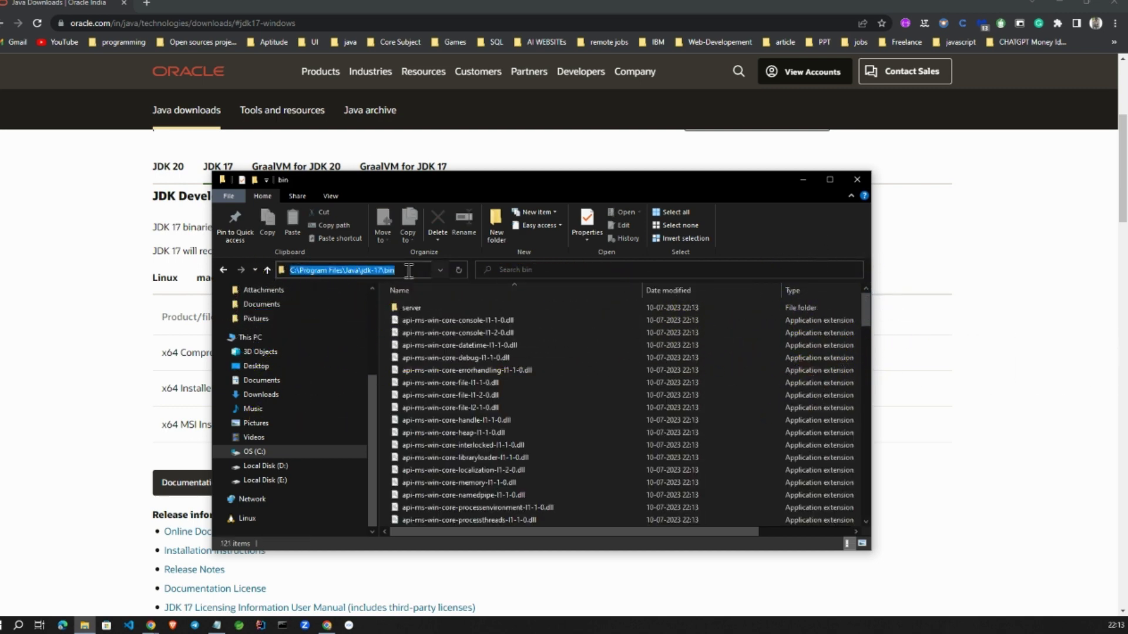
pyautogui.click(805, 180)
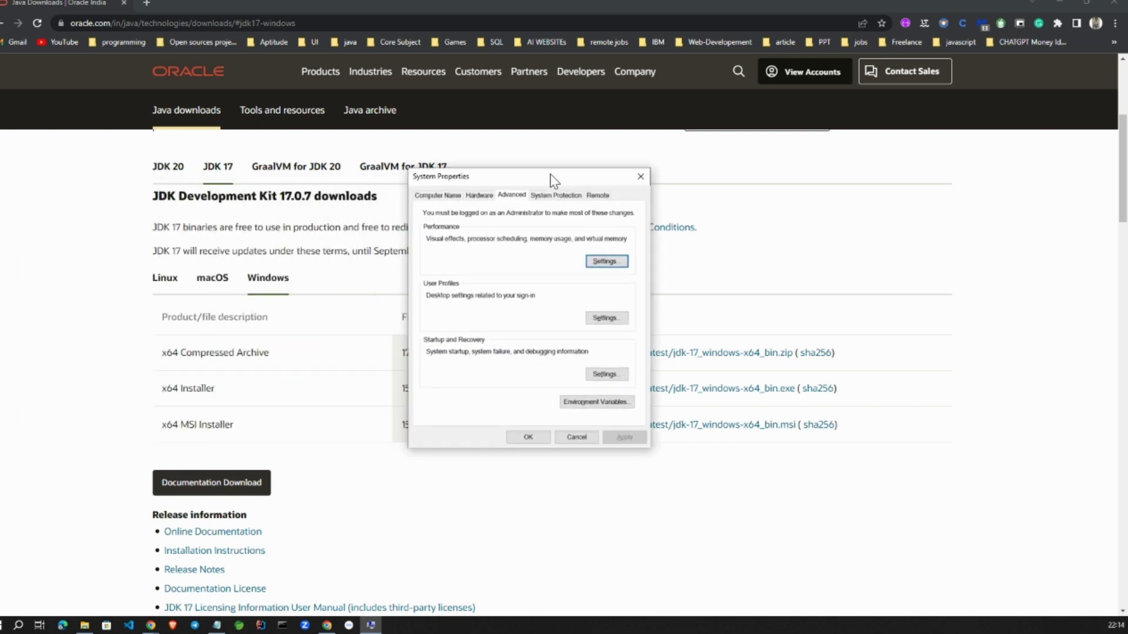
# Open the environment variables from System Properties and review the java17 user variable and the java_home system variable.
pyautogui.click(603, 404)
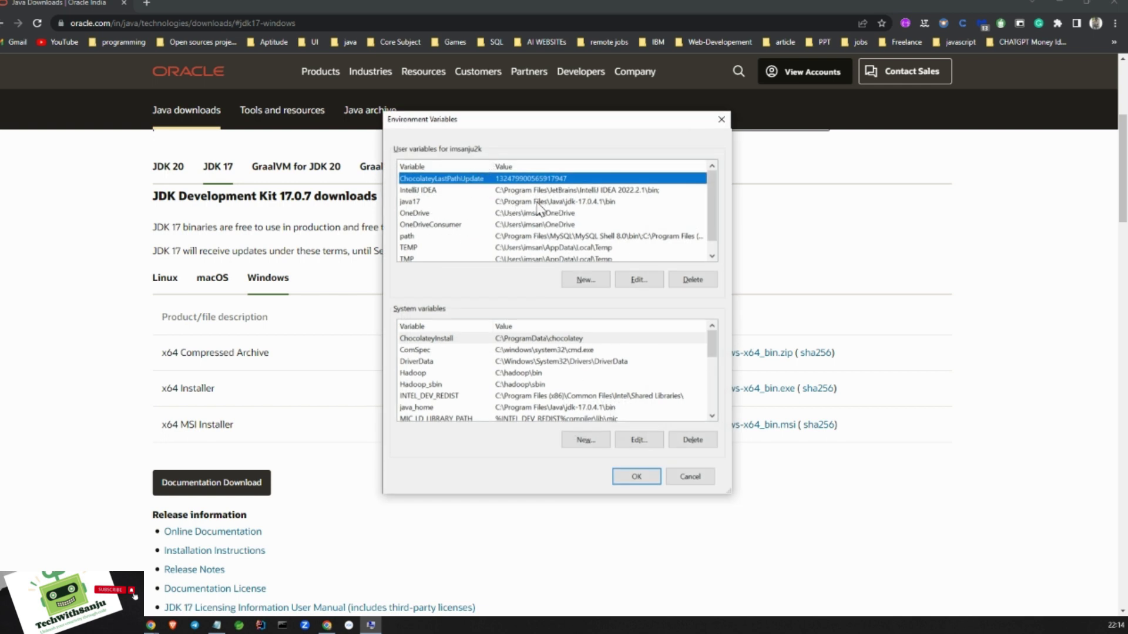
pyautogui.click(428, 202)
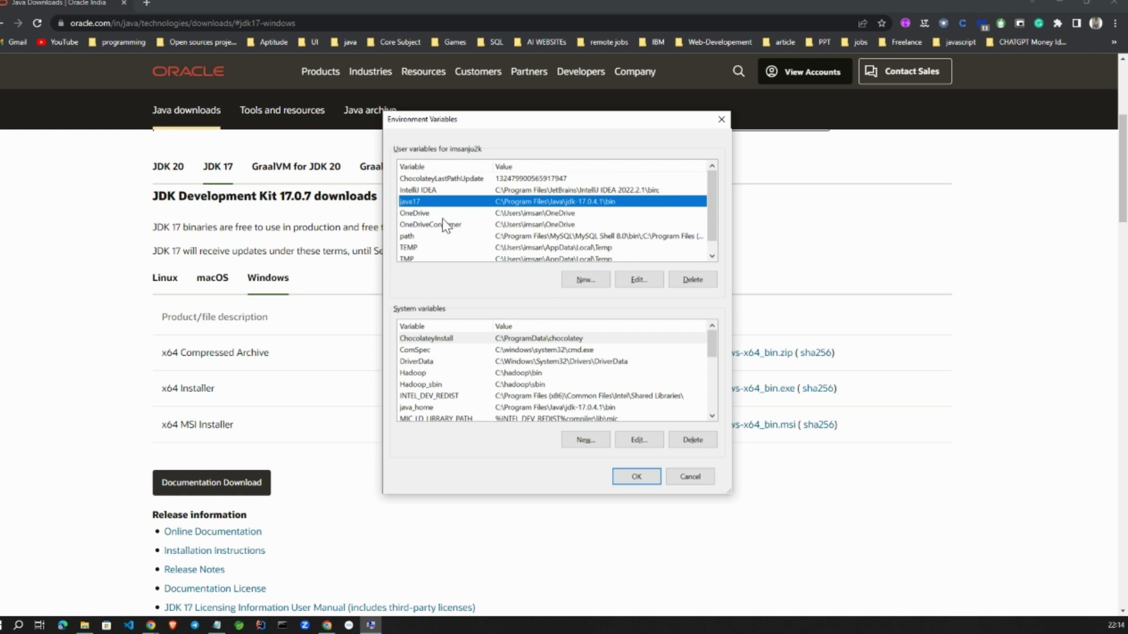
pyautogui.scroll(-1, 491, 218)
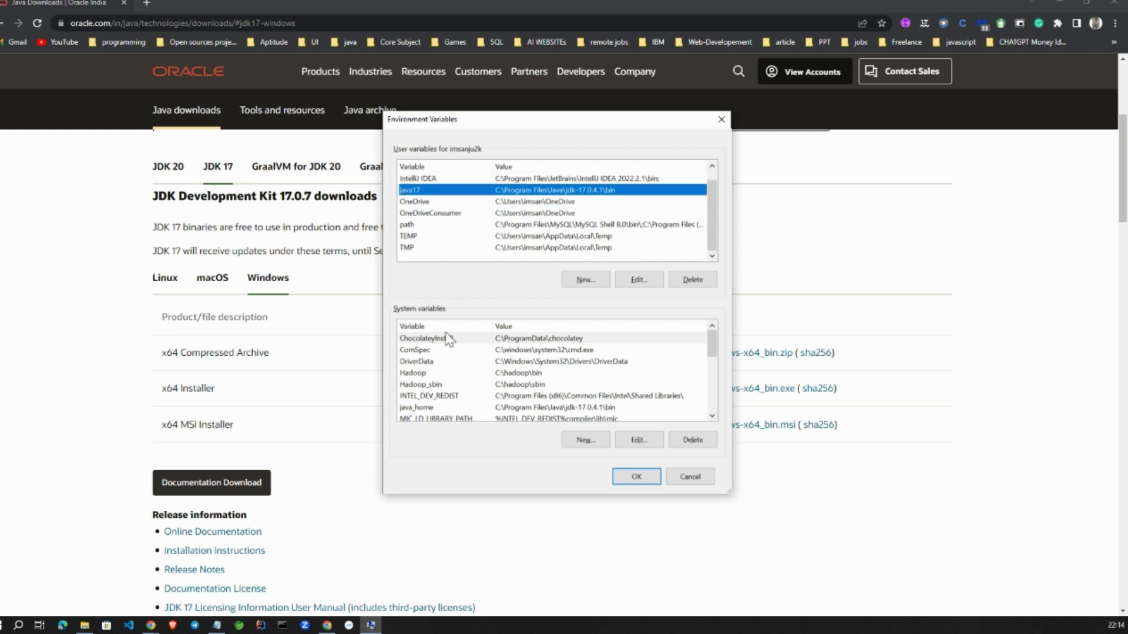
pyautogui.scroll(-1, 456, 366)
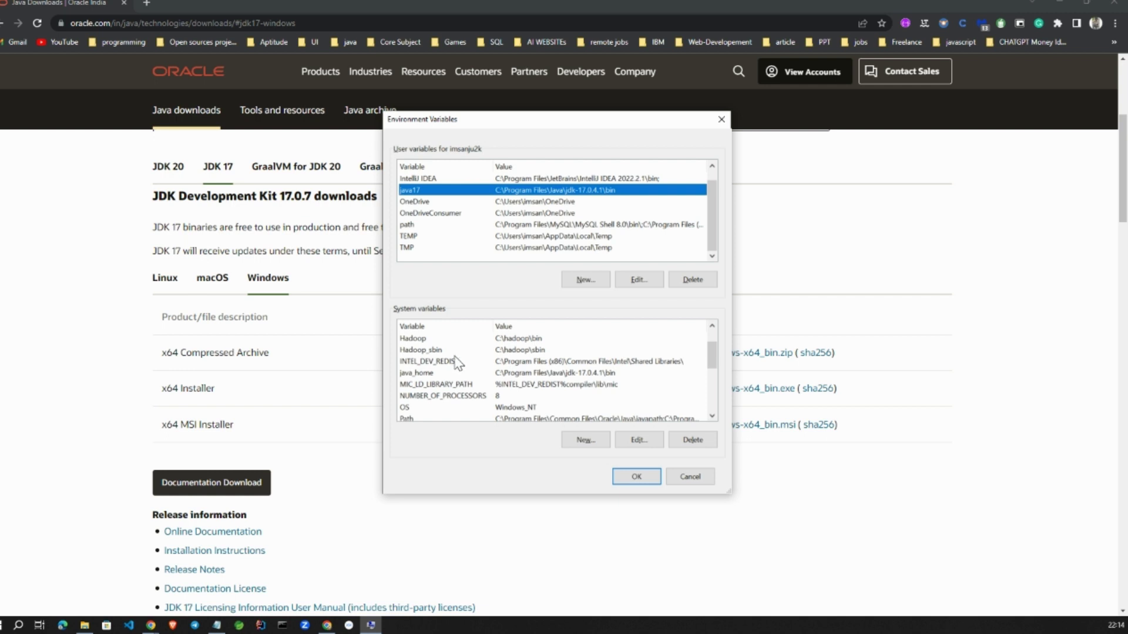
pyautogui.click(571, 374)
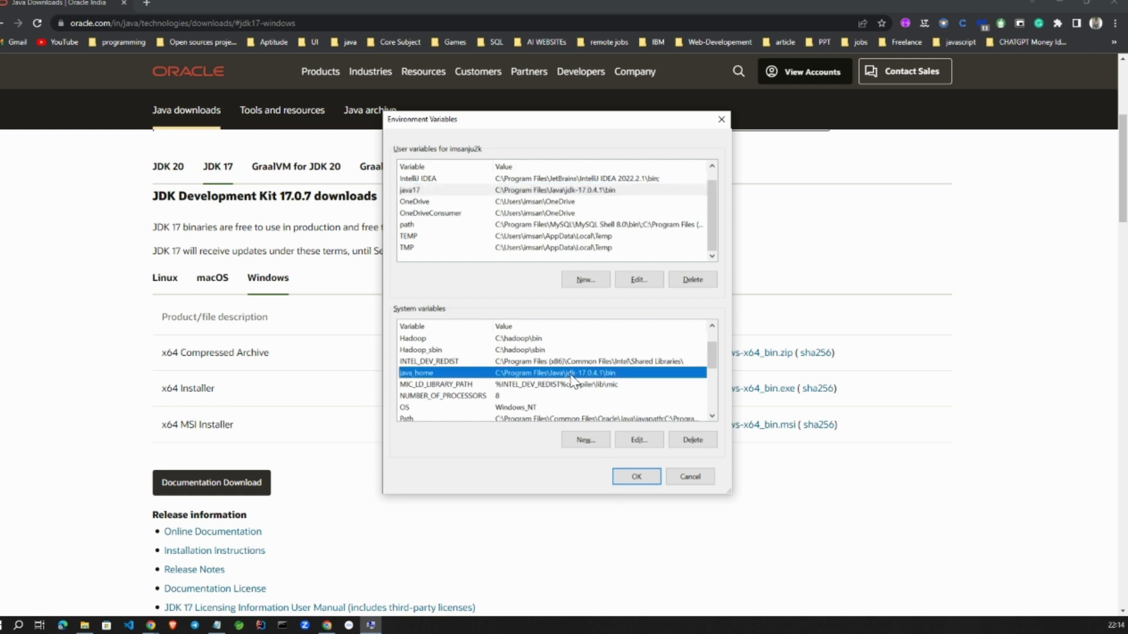
pyautogui.click(639, 442)
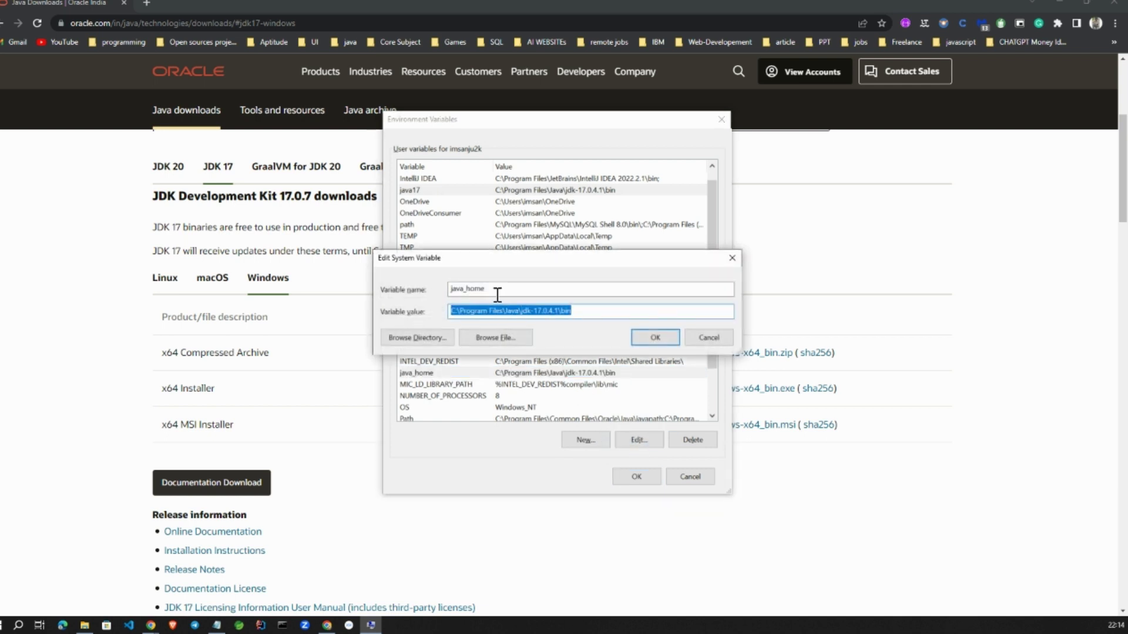
pyautogui.click(661, 338)
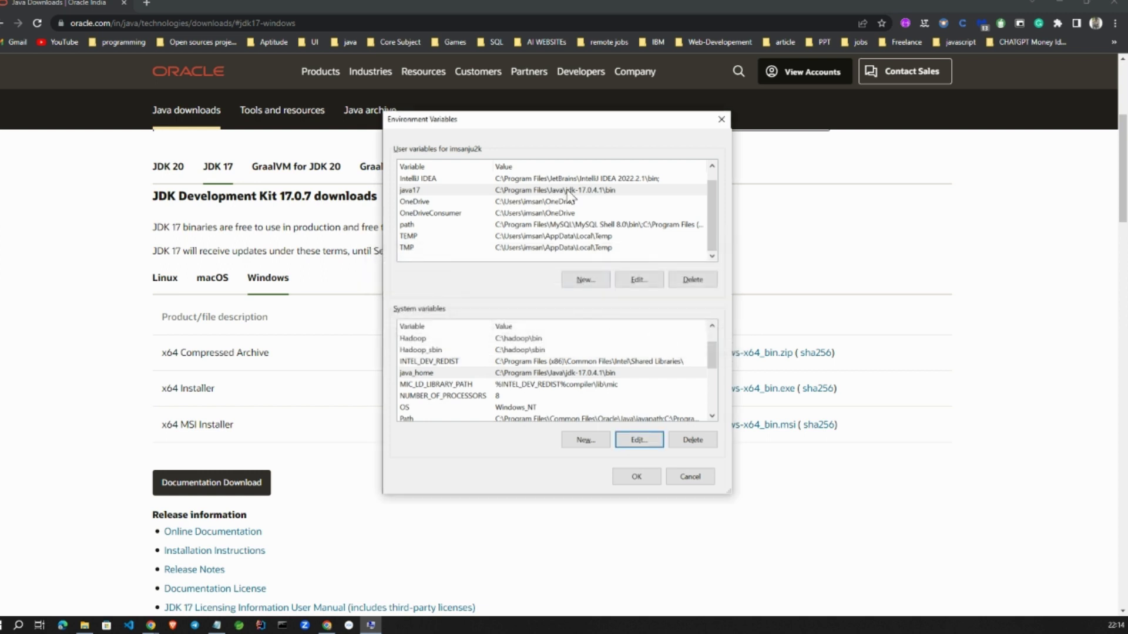
# Try to add C:\Program Files\Java\jdk-17\bin as a new entry in the user path variable, and erase that entry again.
pyautogui.click(593, 195)
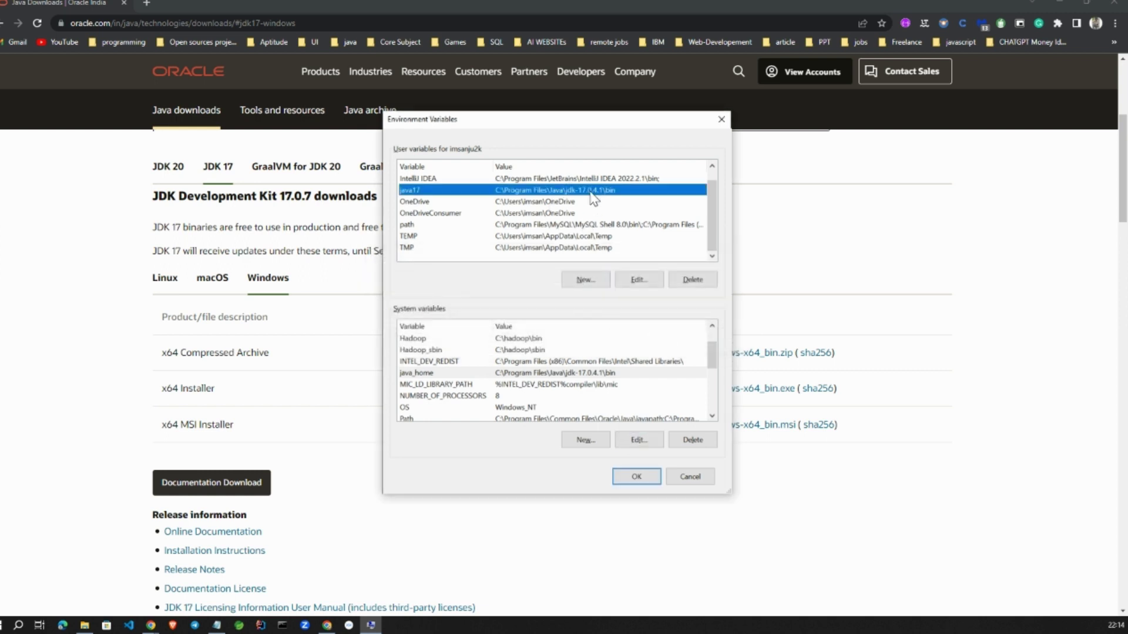
pyautogui.click(520, 226)
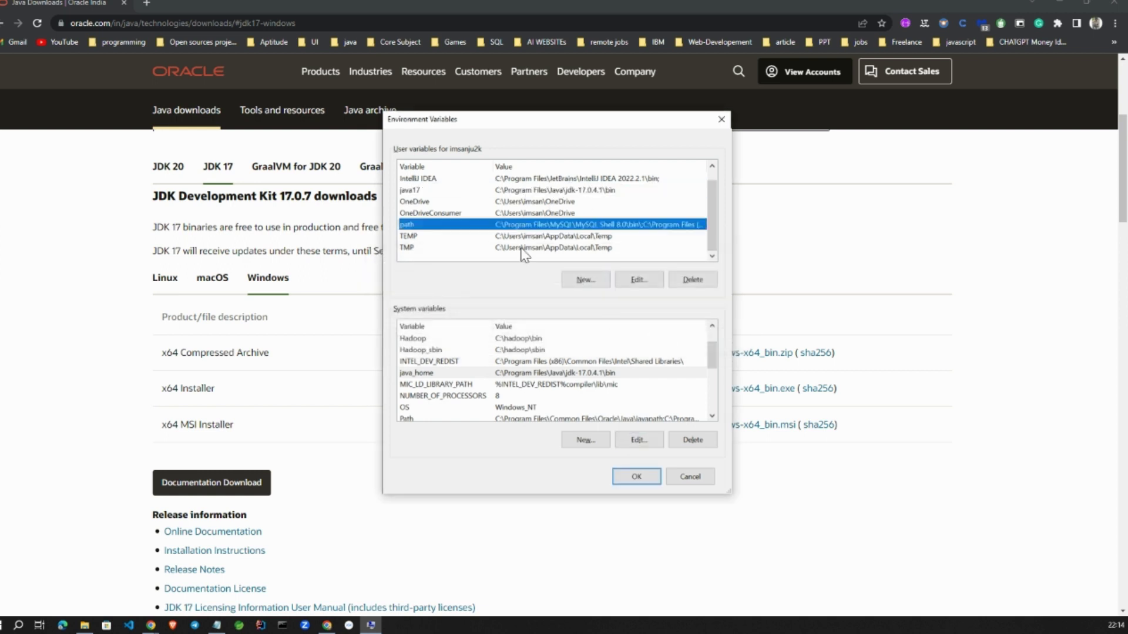
pyautogui.click(639, 281)
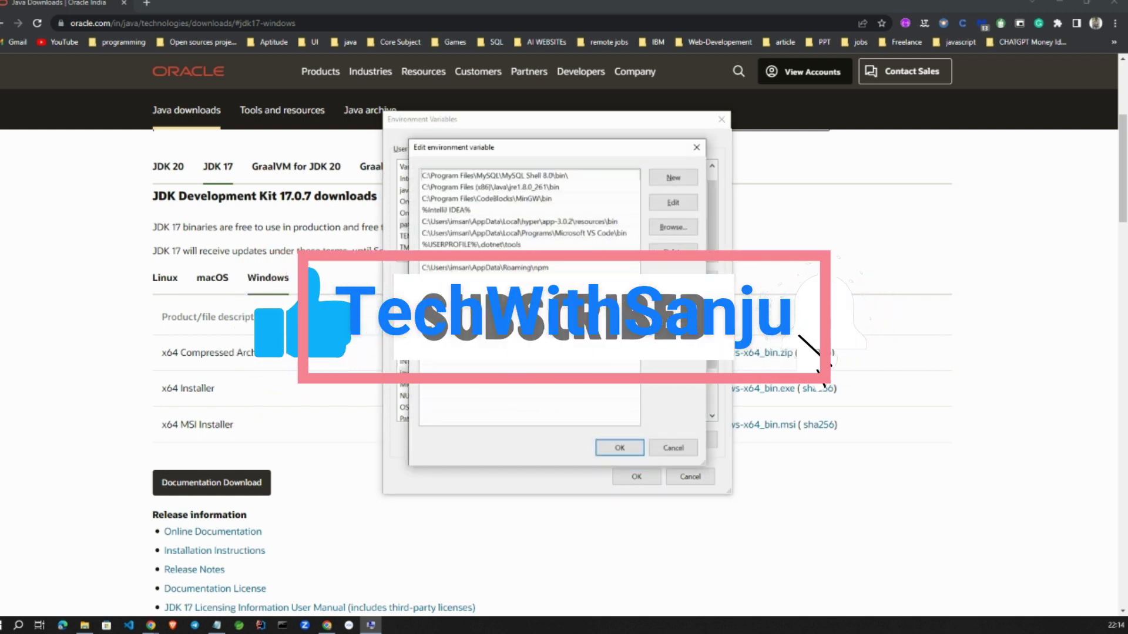
pyautogui.click(675, 176)
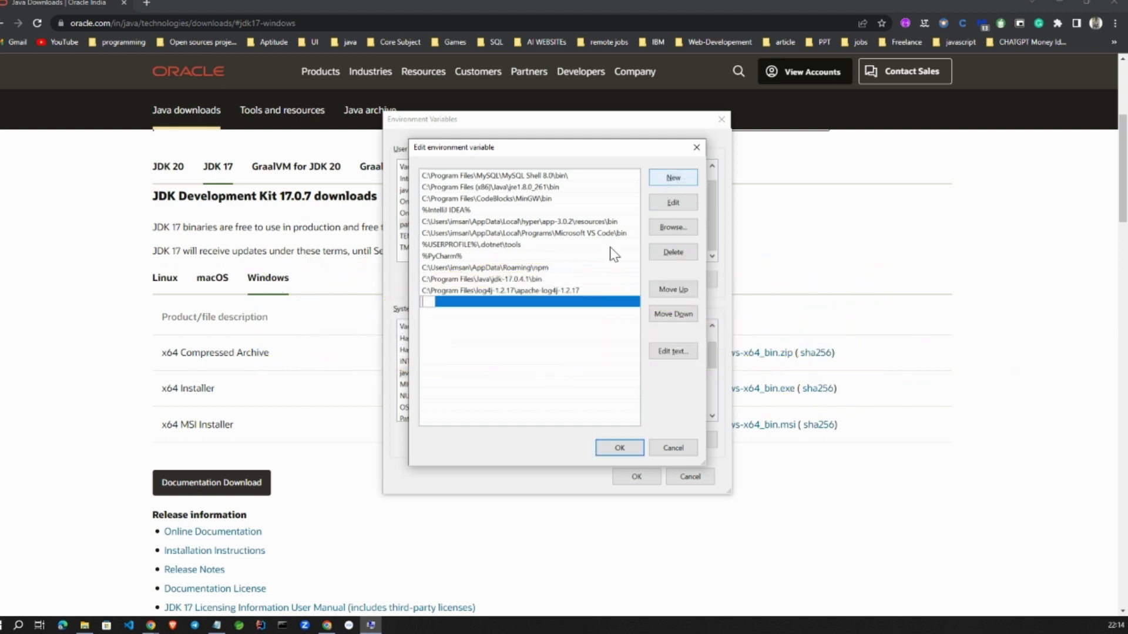
pyautogui.hotkey('ctrl', 'v')
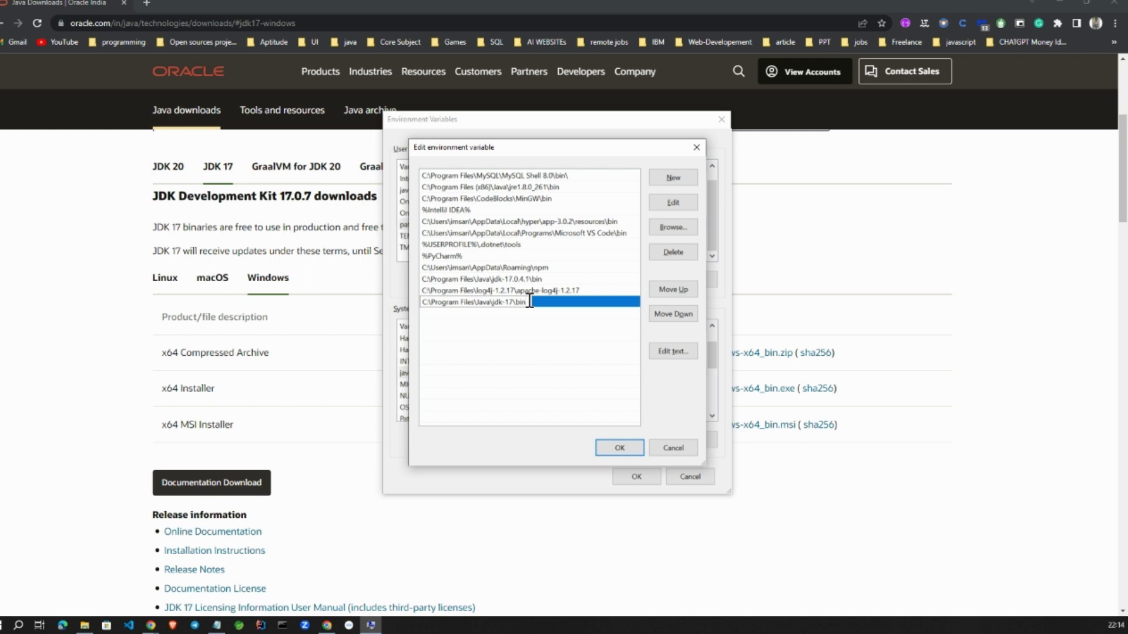
pyautogui.moveTo(529, 302); pyautogui.dragTo(397, 300)
pyautogui.press('BackSpace')
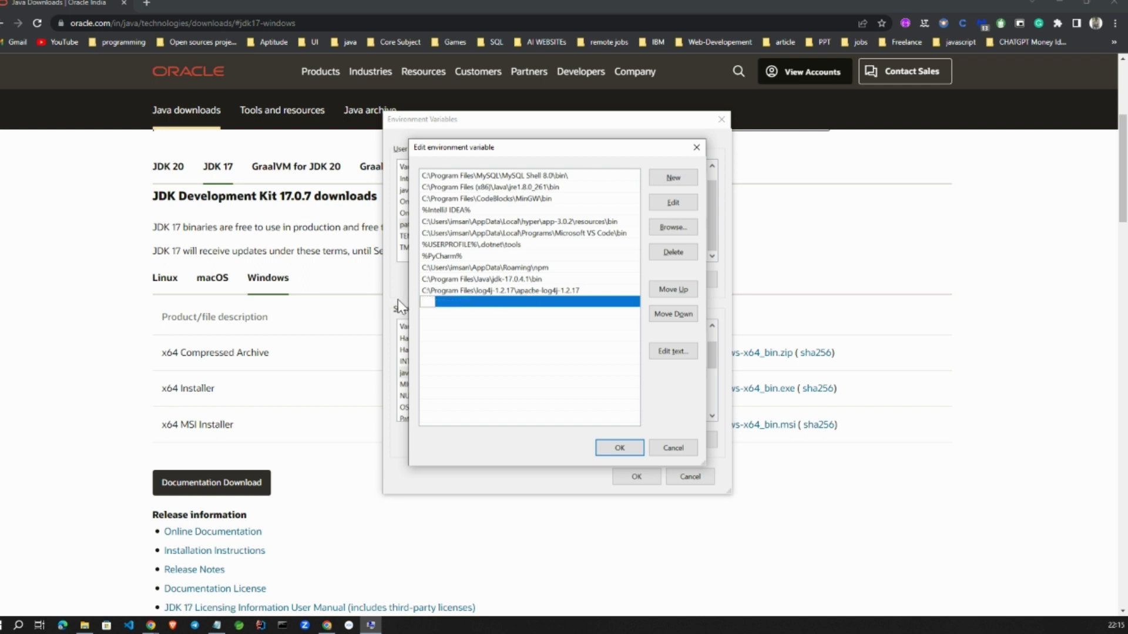
pyautogui.click(470, 318)
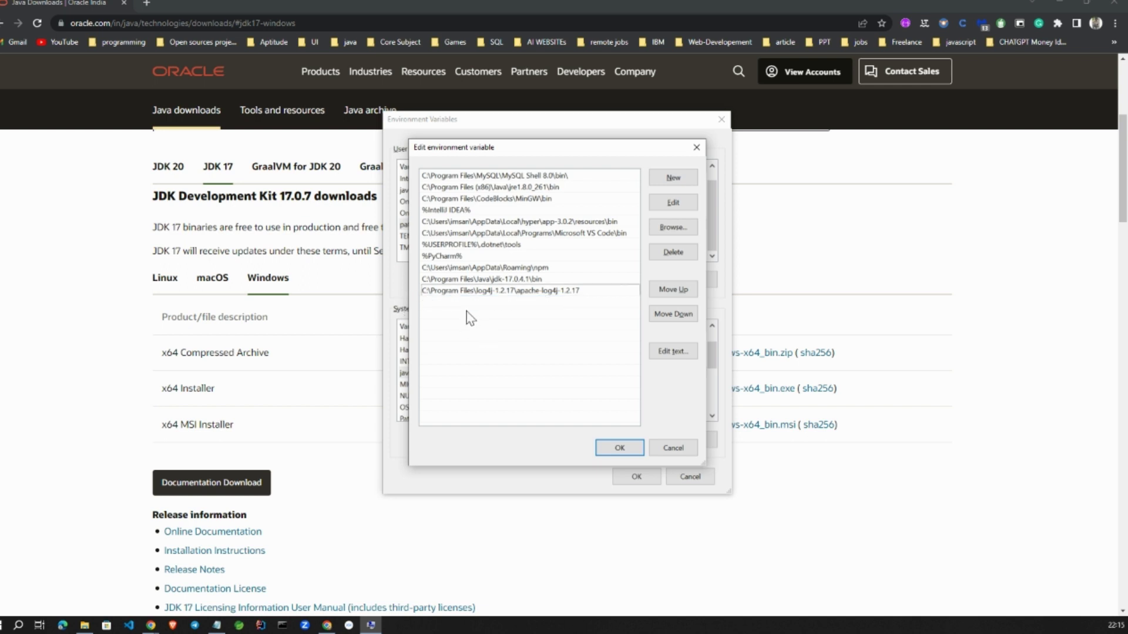
# Review the Java entries in the user path variable plus the java17 and java_home variables, and close the system settings dialogs with confirmation.
pyautogui.click(505, 188)
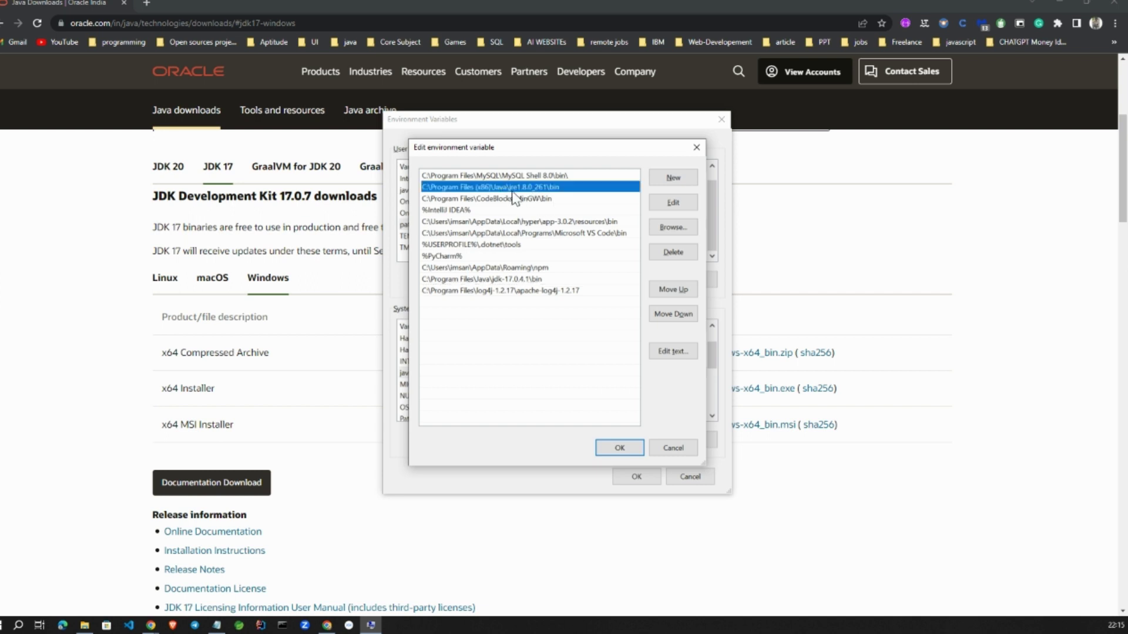
pyautogui.click(518, 278)
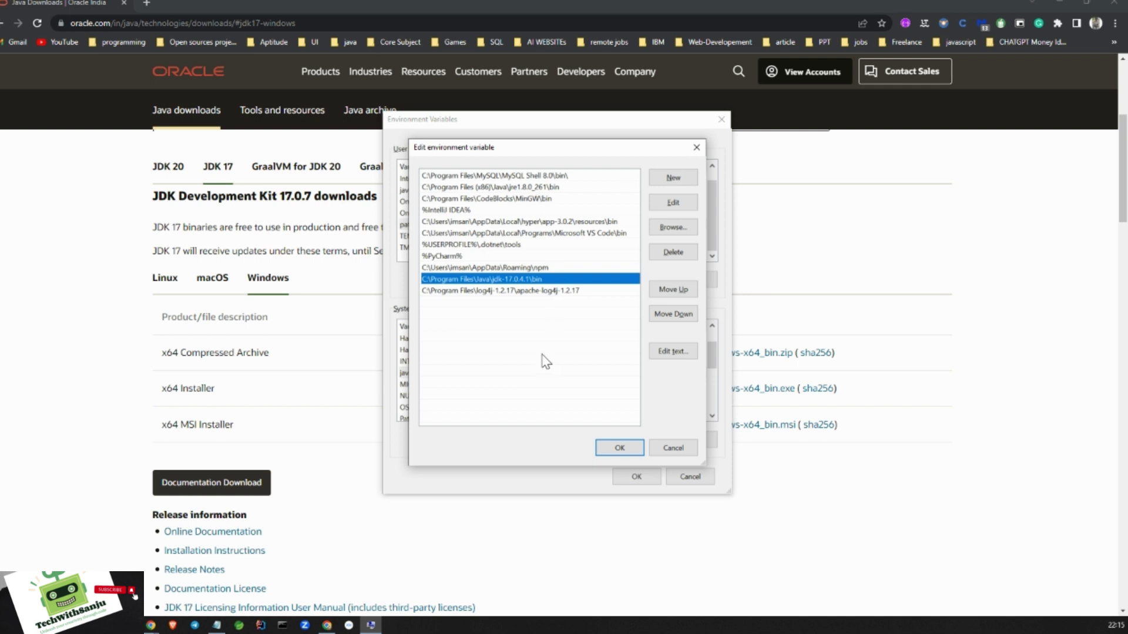
pyautogui.click(627, 450)
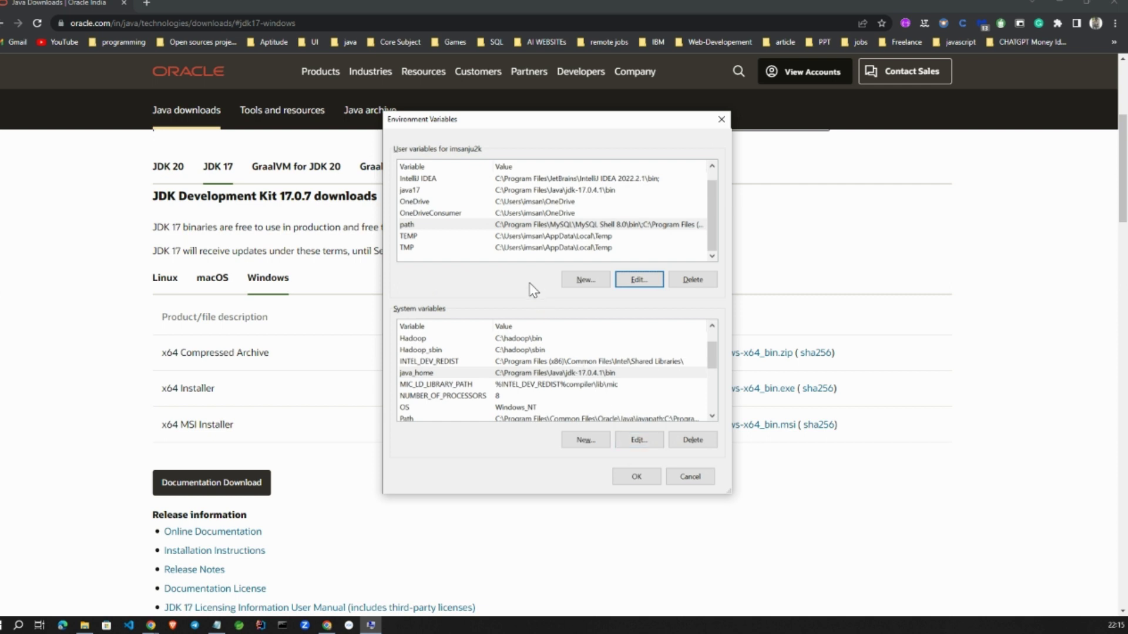
pyautogui.click(411, 192)
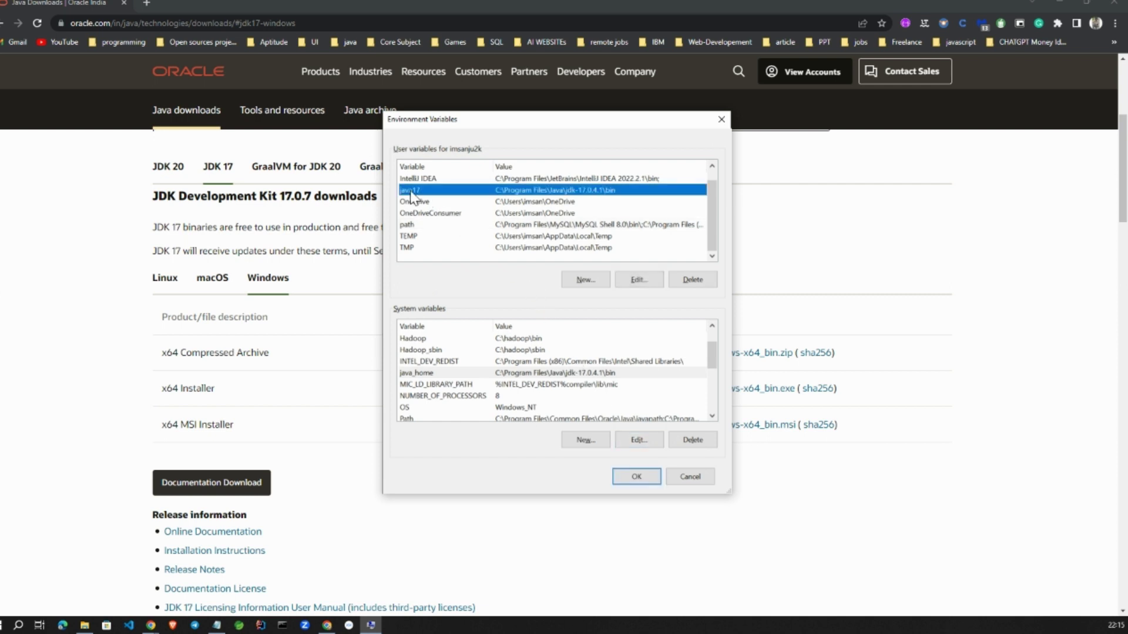
pyautogui.click(416, 373)
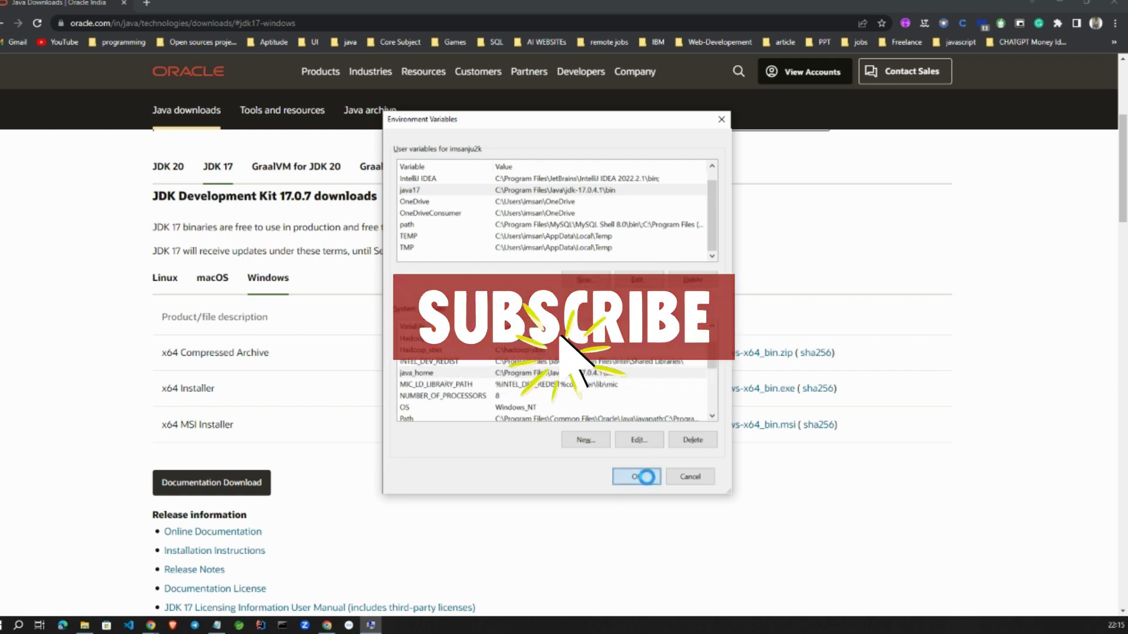
pyautogui.click(650, 477)
pyautogui.click(531, 440)
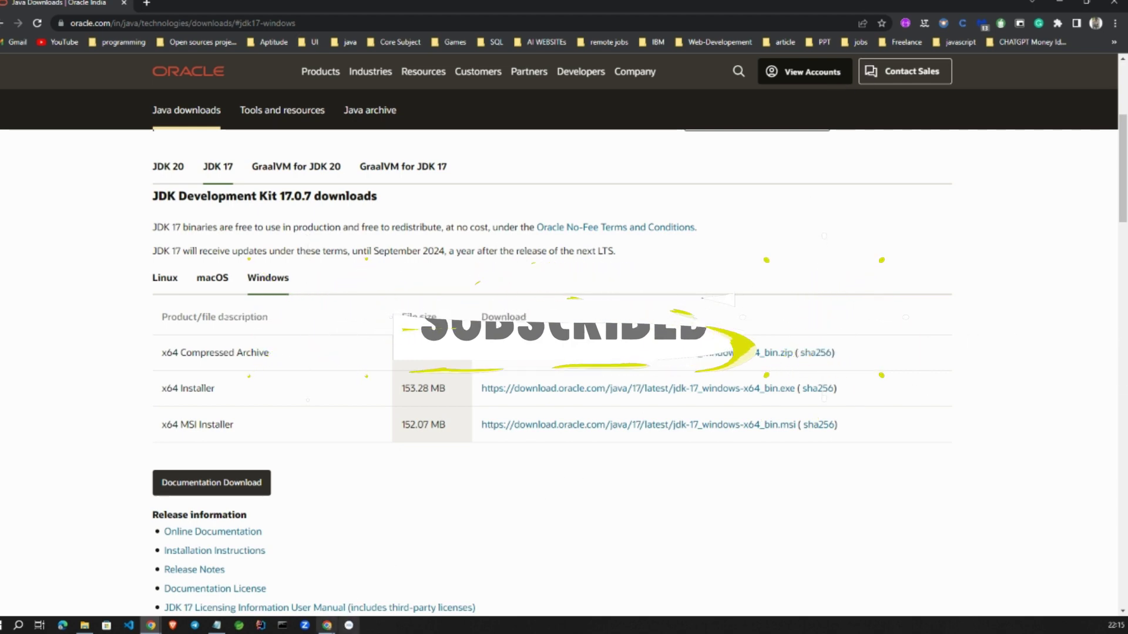
# Bring up the Java installation notes in Google Docs, open Command Prompt over them and check the installed version with java -version.
pyautogui.moveTo(327, 625)
pyautogui.click(338, 607)
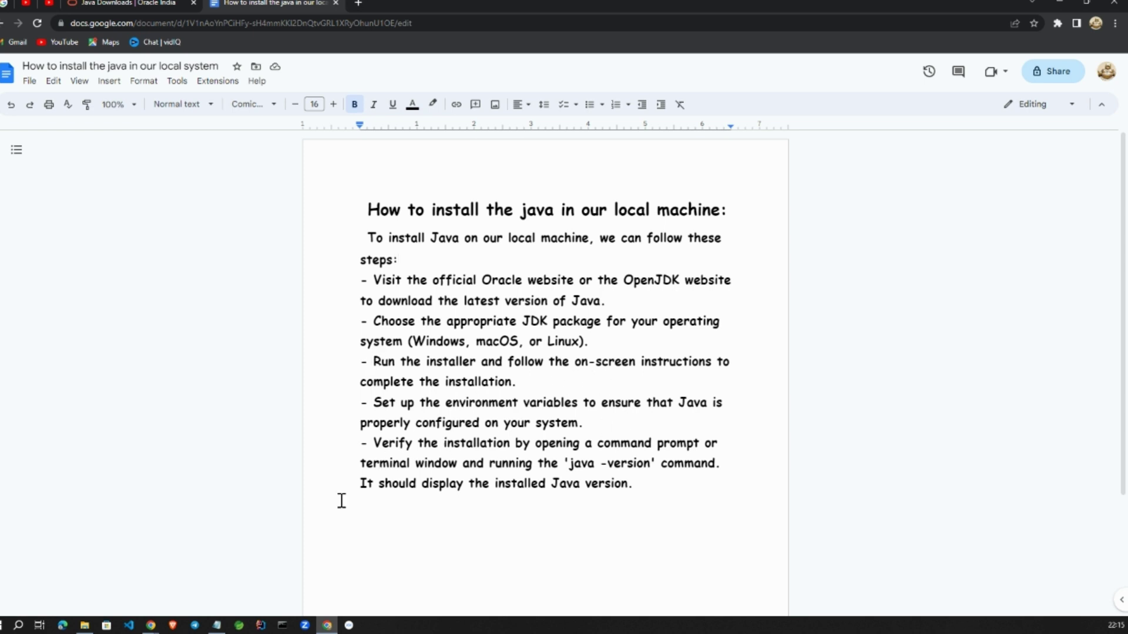
pyautogui.click(282, 625)
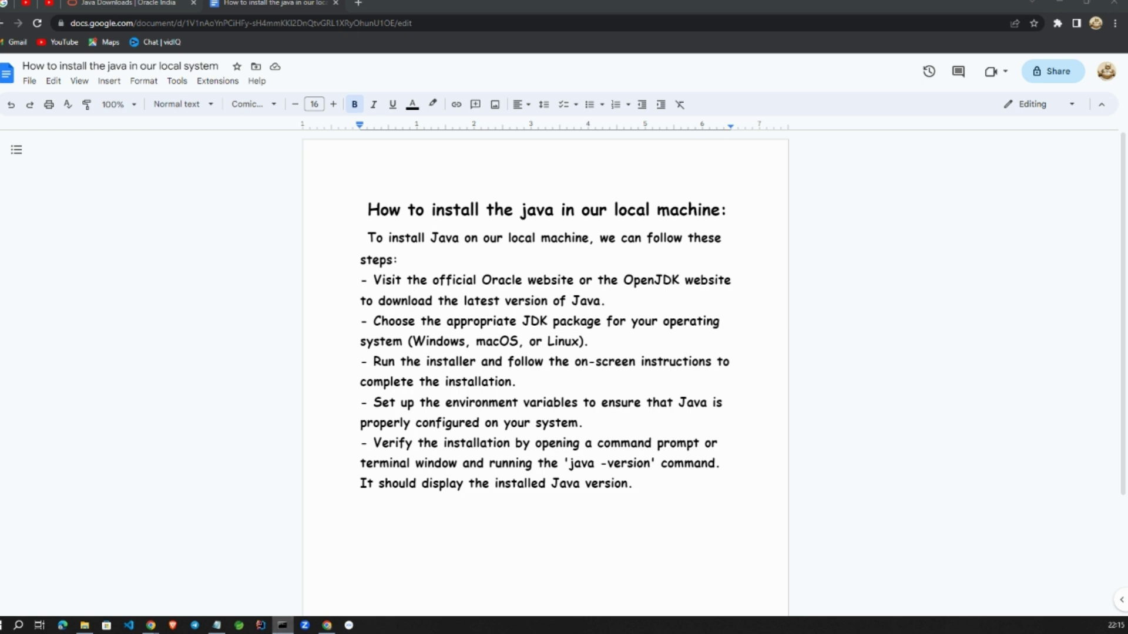
pyautogui.moveTo(182, 221); pyautogui.dragTo(847, 316)
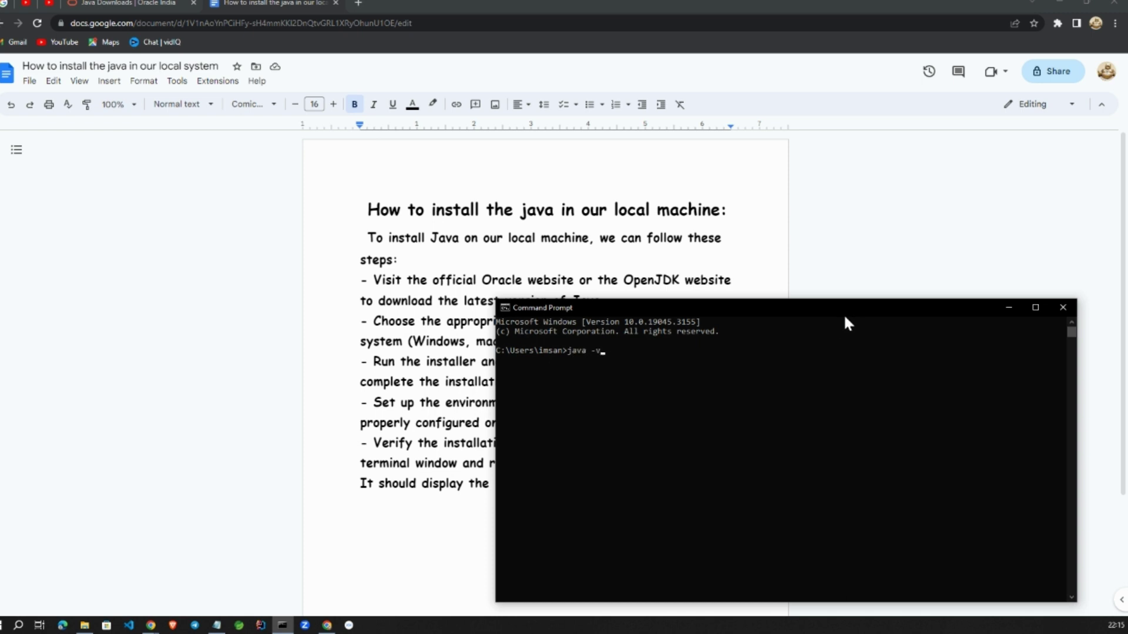
pyautogui.press('Return')
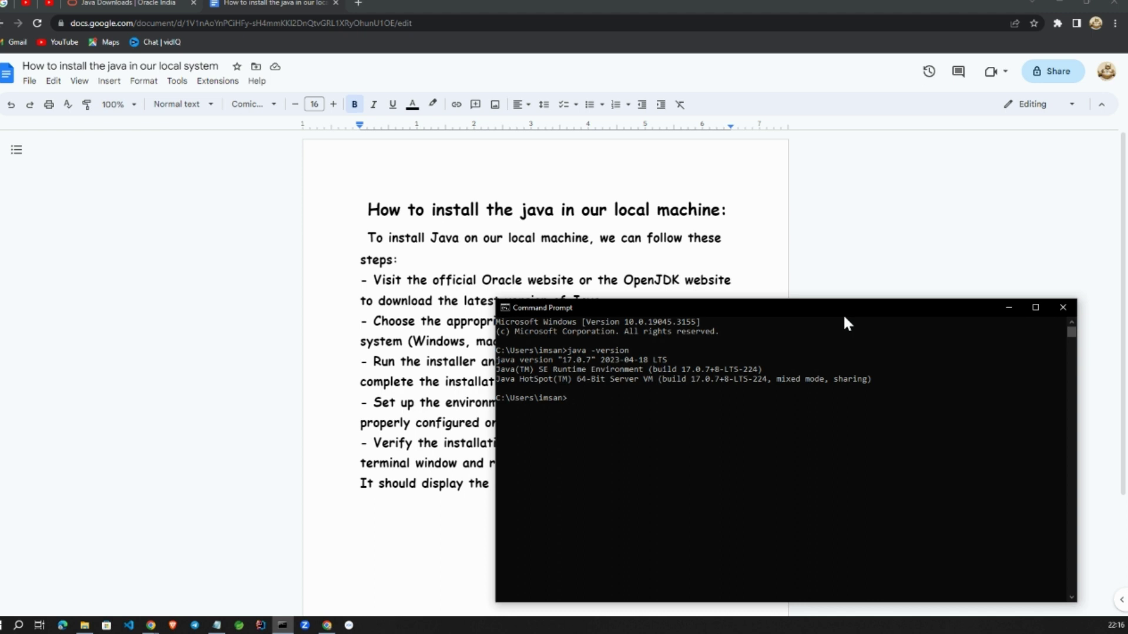
pyautogui.moveTo(838, 308); pyautogui.dragTo(601, 221)
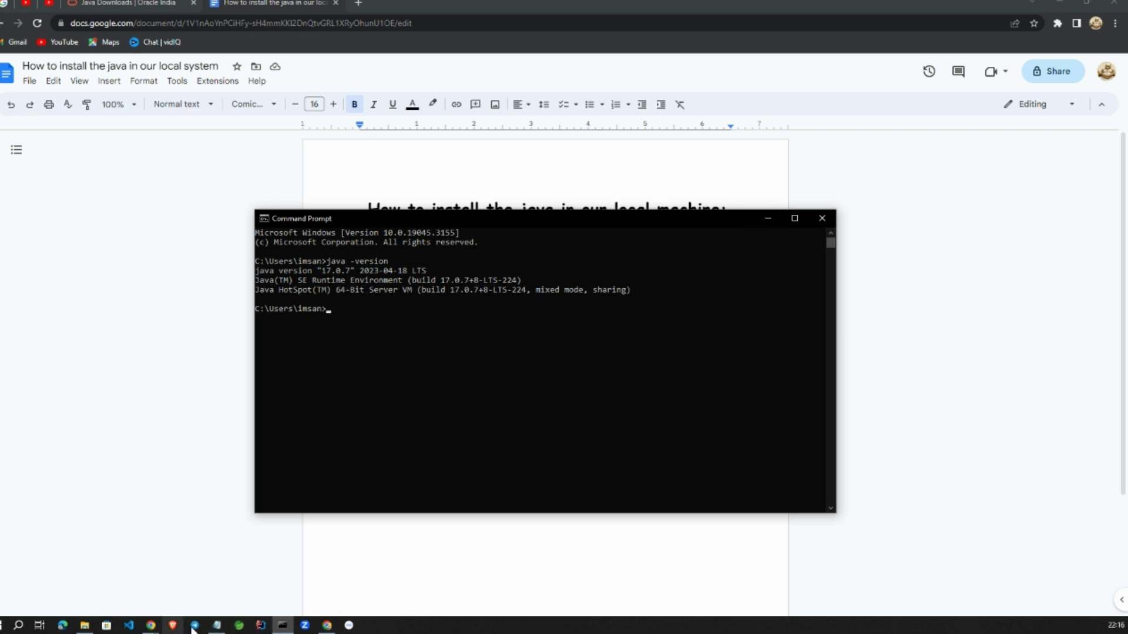
# Open a new Notepad document beside Command Prompt and write an empty class javaex with opening and closing braces.
pyautogui.rightClick(217, 626)
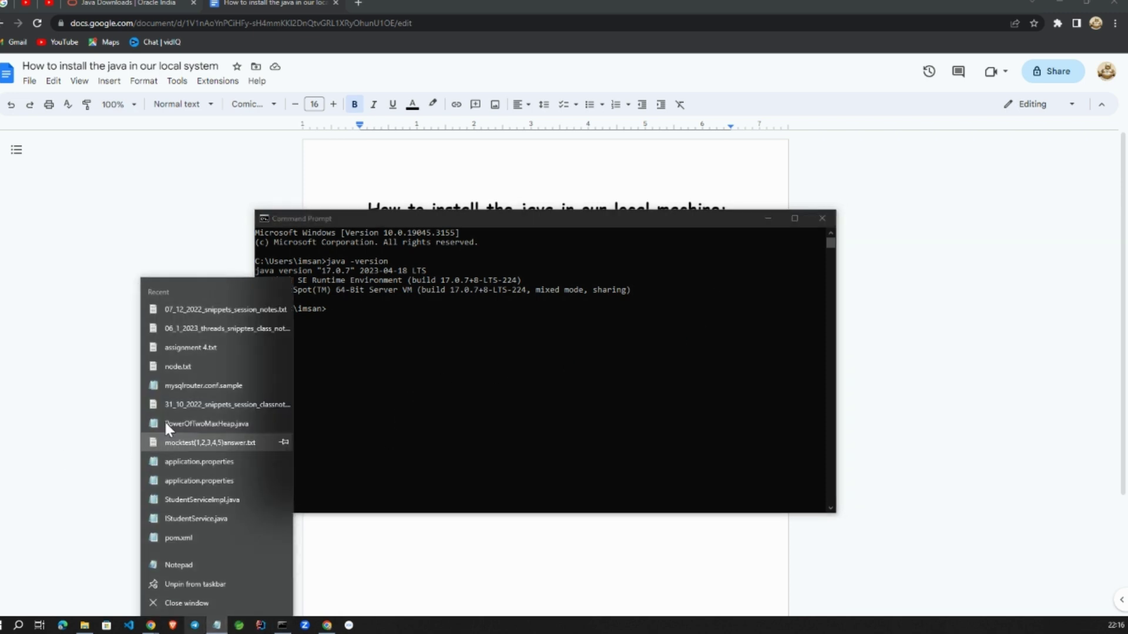
pyautogui.click(228, 564)
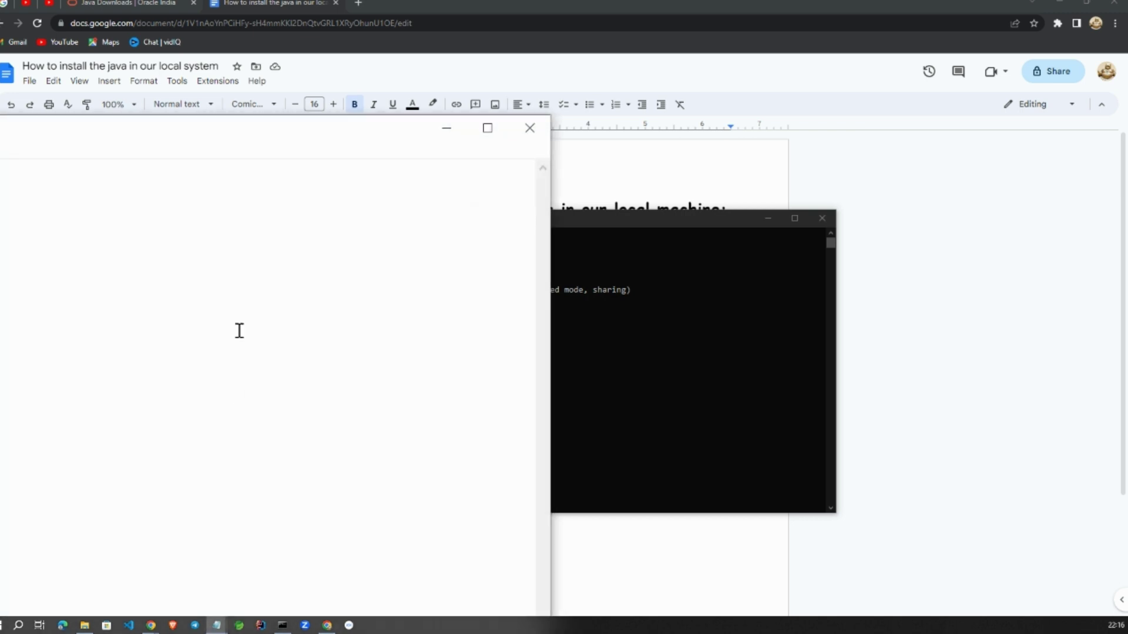
pyautogui.moveTo(217, 136); pyautogui.dragTo(870, 242)
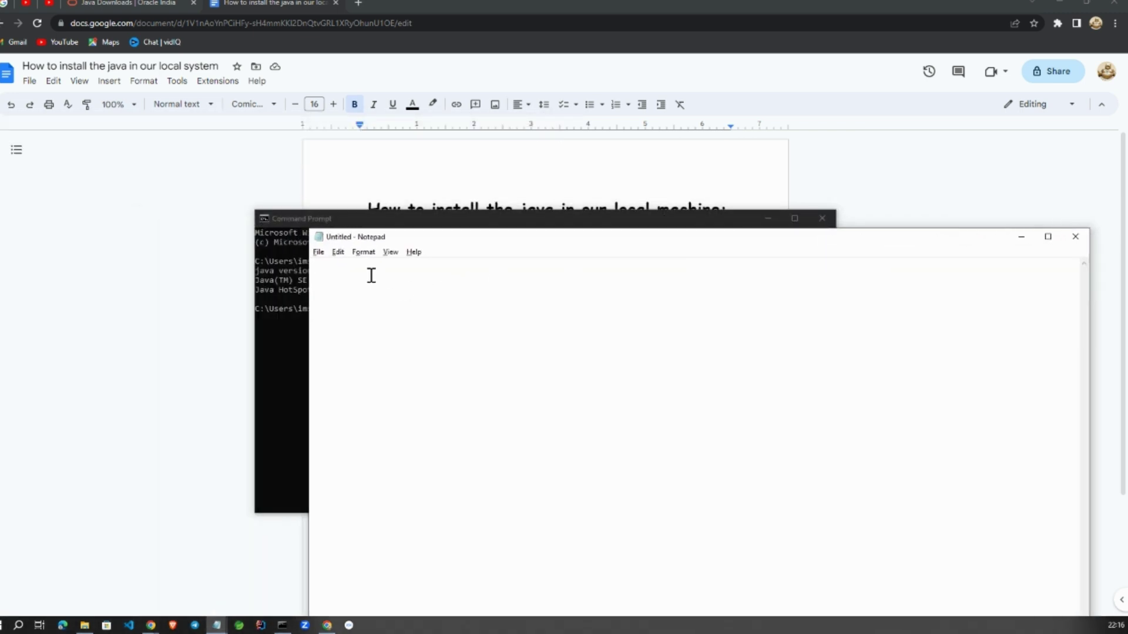
pyautogui.write('class')
pyautogui.write('{')
pyautogui.press('Return')
pyautogui.write('}')
pyautogui.press('Left')
pyautogui.press('Return')
pyautogui.press('Return')
pyautogui.press('Up')
pyautogui.press('Up')
# Add an empty public static void main(String args[]) method with its braces inside the javaex class.
pyautogui.write('public')
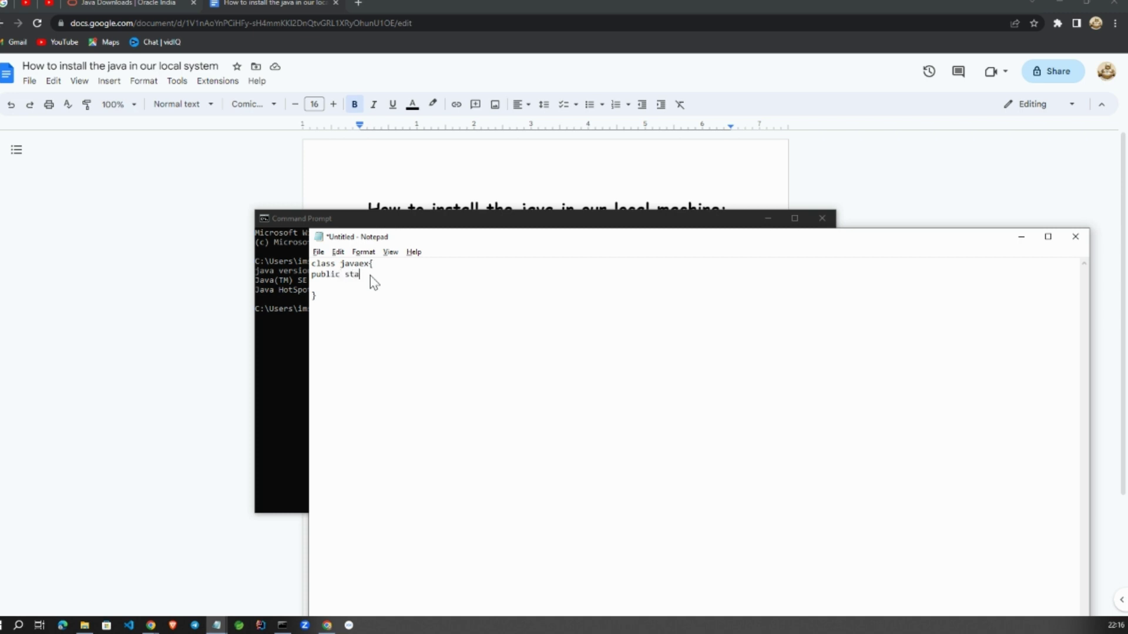
pyautogui.write(' static void main(String args[]){')
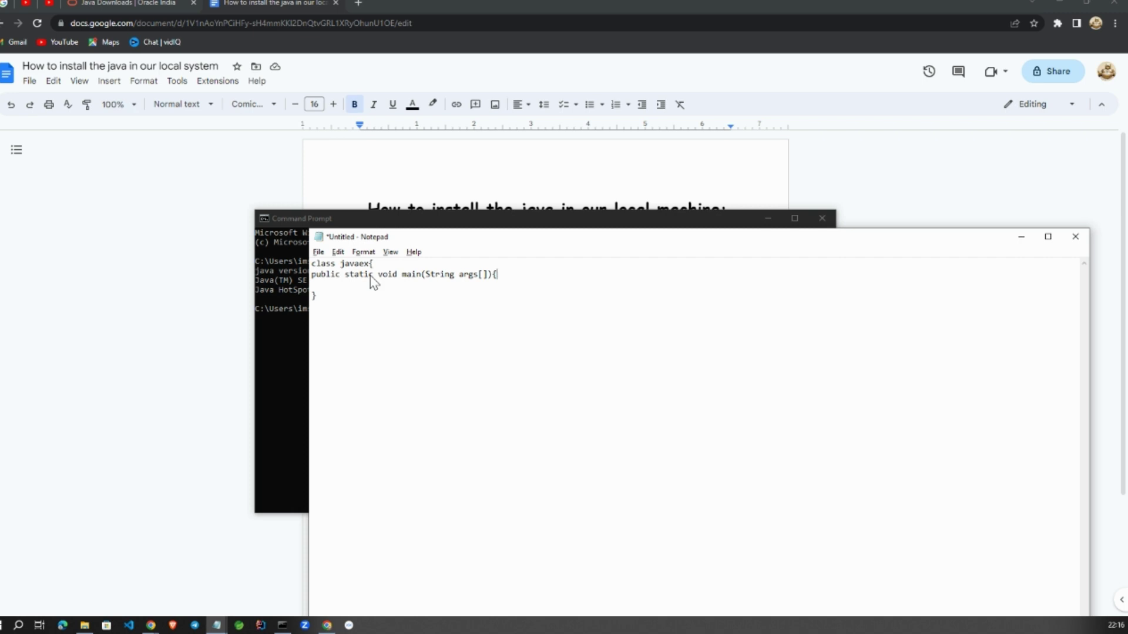
pyautogui.press('Return')
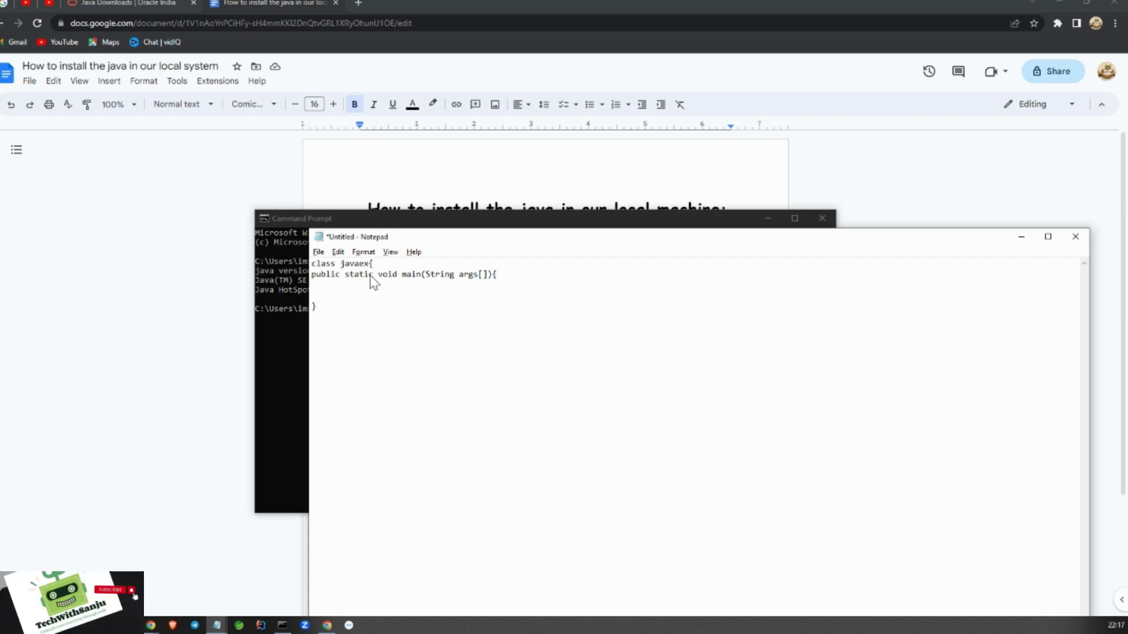
pyautogui.write('}')
pyautogui.press('Left')
pyautogui.press('Return')
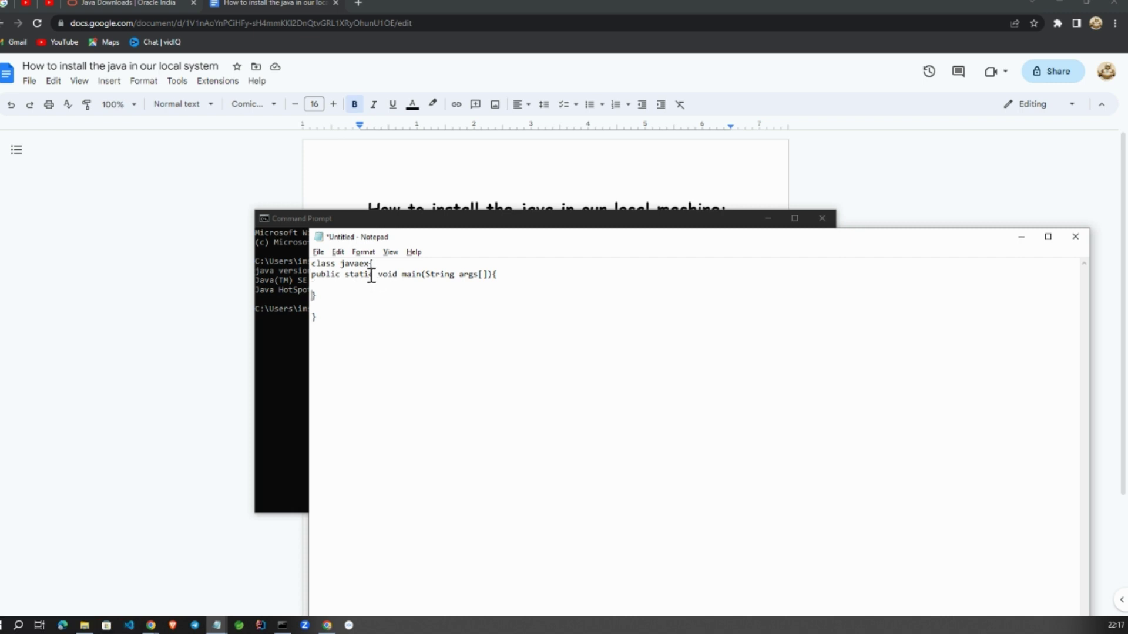
pyautogui.press('Return')
# Write an indented System.out.println statement in the main method that prints "Hi" followed by the person's first name.
pyautogui.press('Up')
pyautogui.press('Up')
pyautogui.write('s')
pyautogui.press('BackSpace')
pyautogui.press('BackSpace')
pyautogui.press('BackSpace')
pyautogui.write('System.out.println("Hi S')
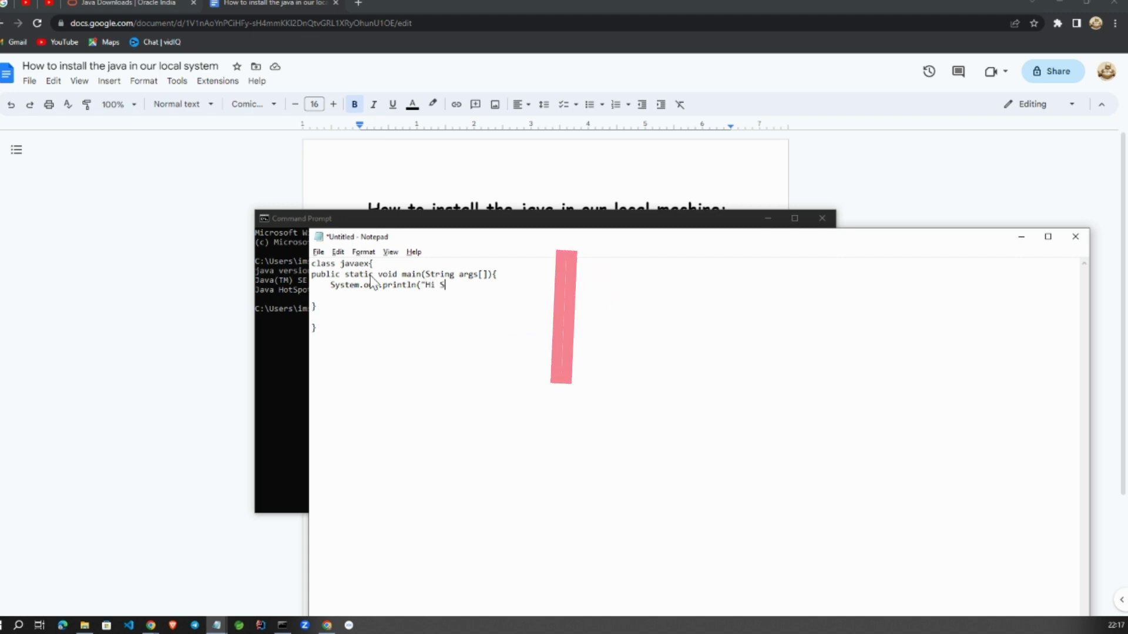
pyautogui.write('anjay"')
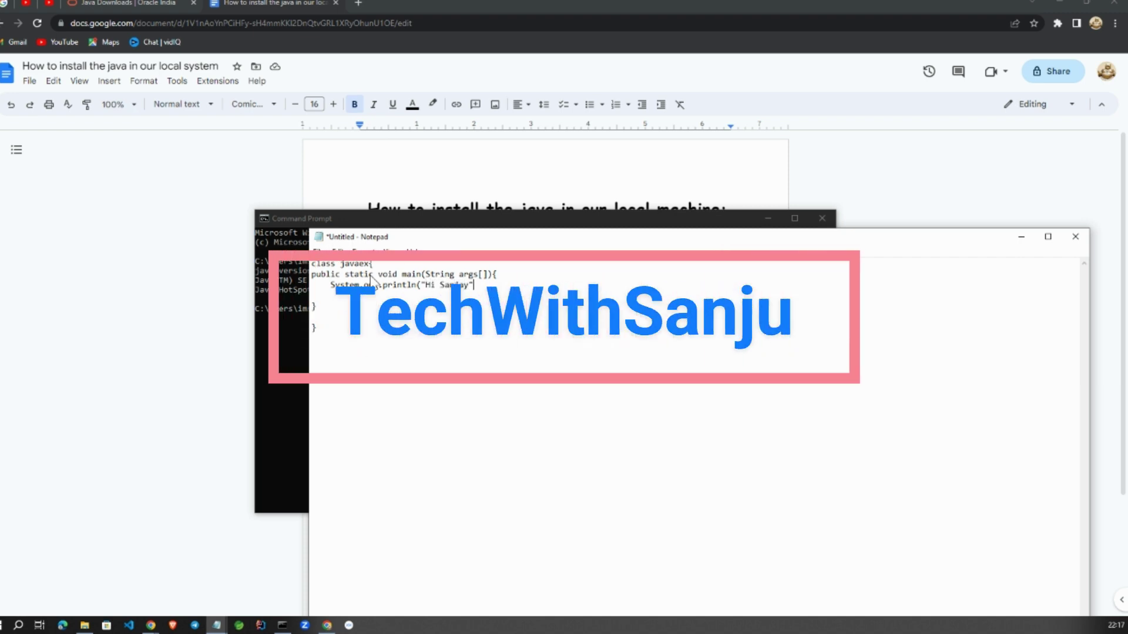
pyautogui.write(');')
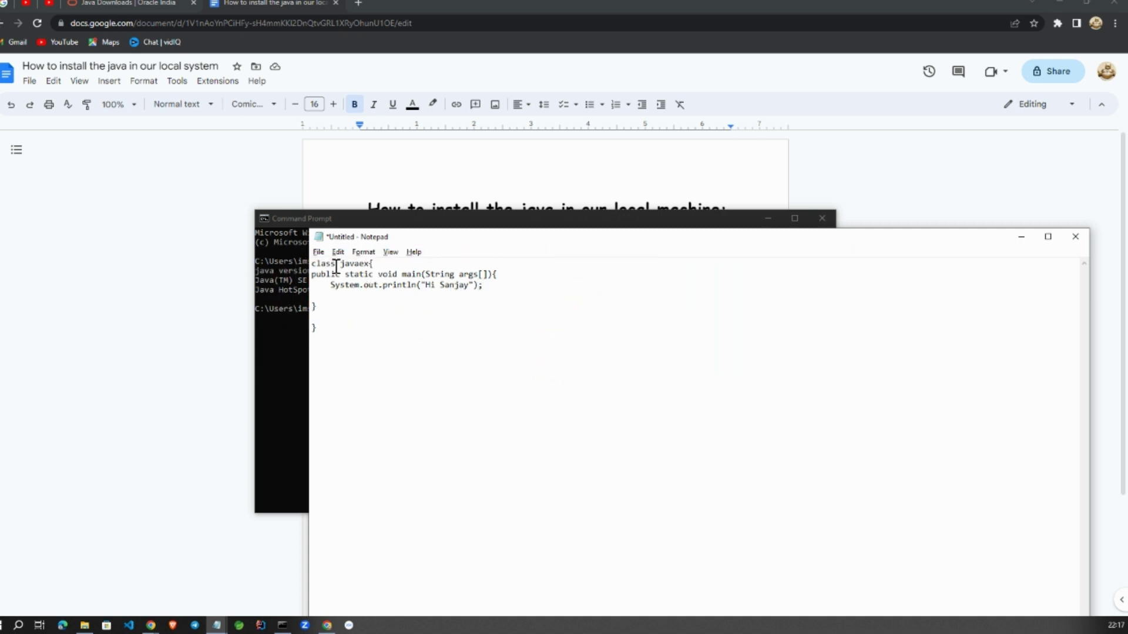
# Save the source to the Desktop as javaex.java with the All Files type, and minimize Notepad.
pyautogui.doubleClick(360, 264)
pyautogui.hotkey('ctrl', 's')
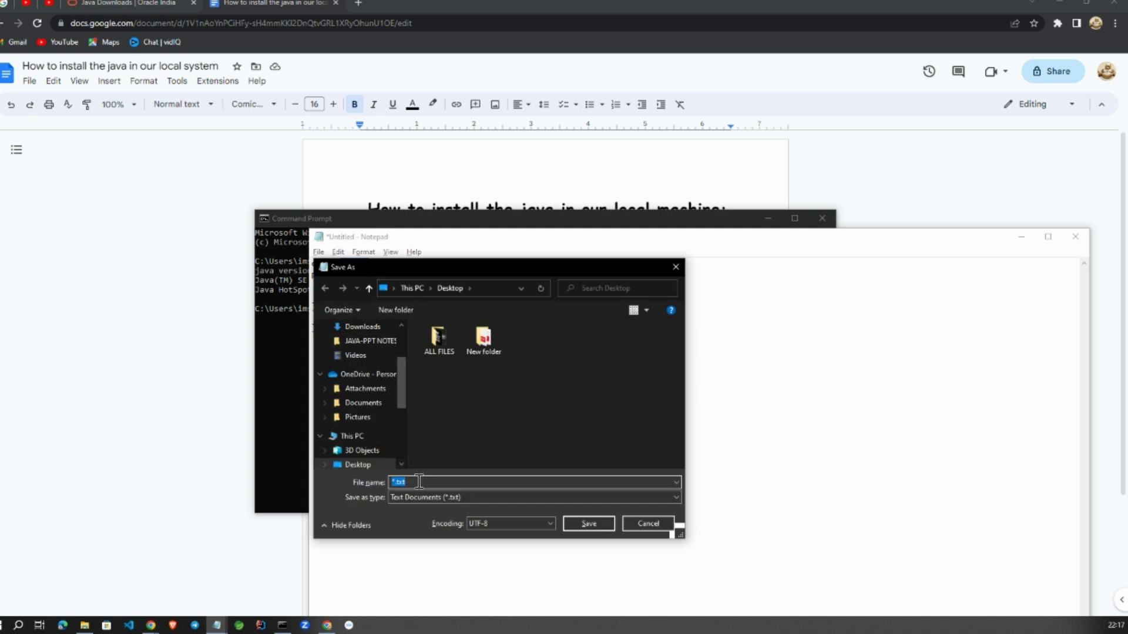
pyautogui.write('javaex.java')
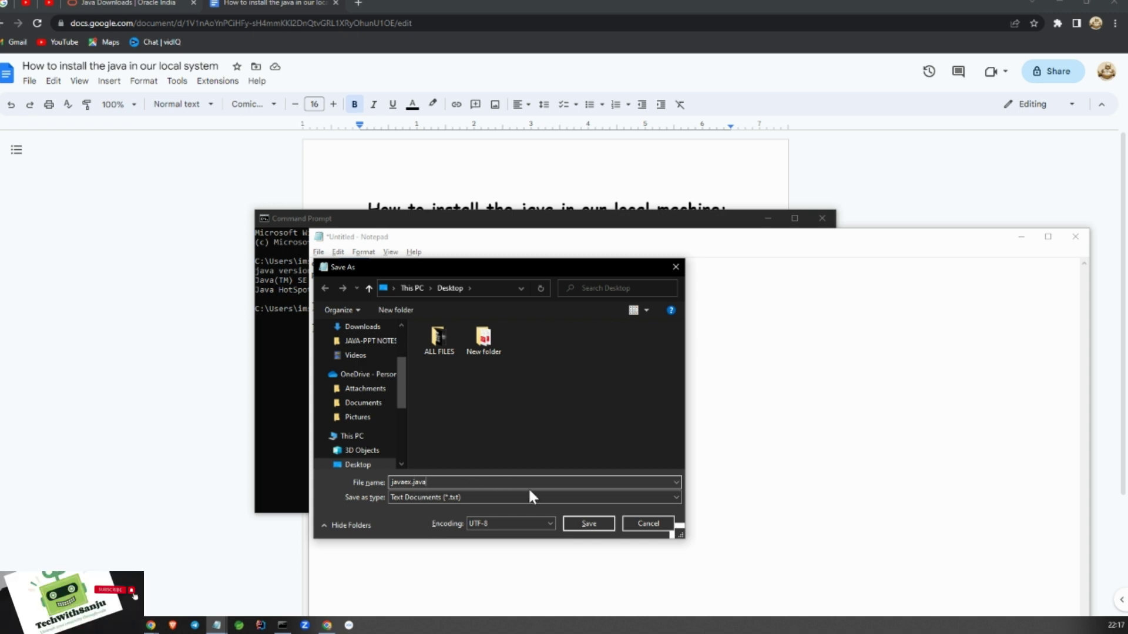
pyautogui.click(532, 496)
pyautogui.click(428, 518)
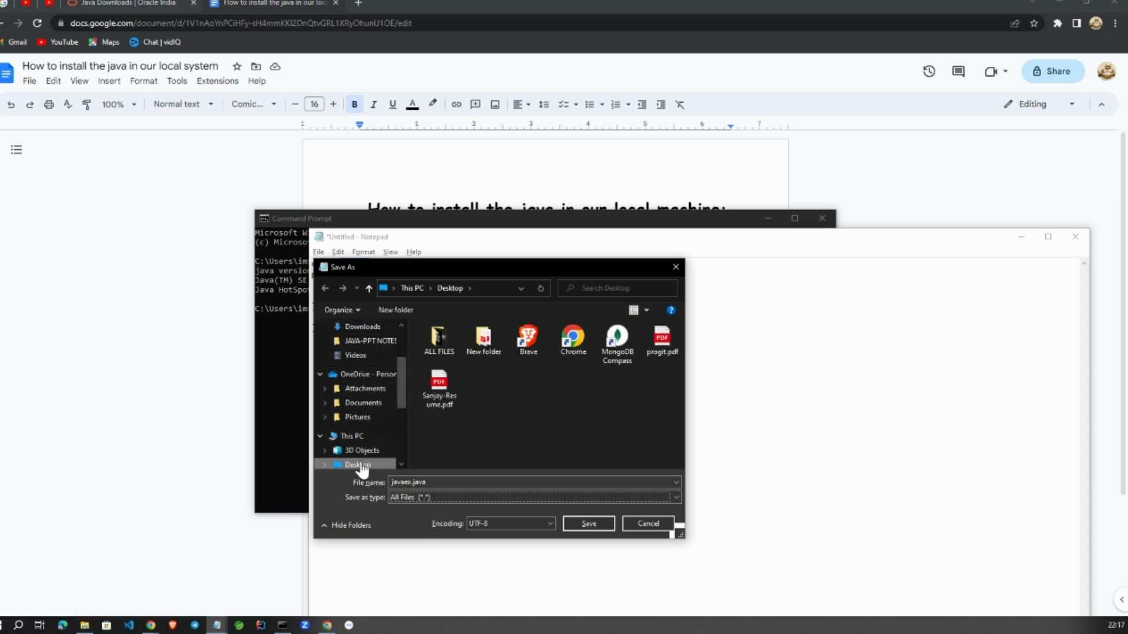
pyautogui.click(588, 521)
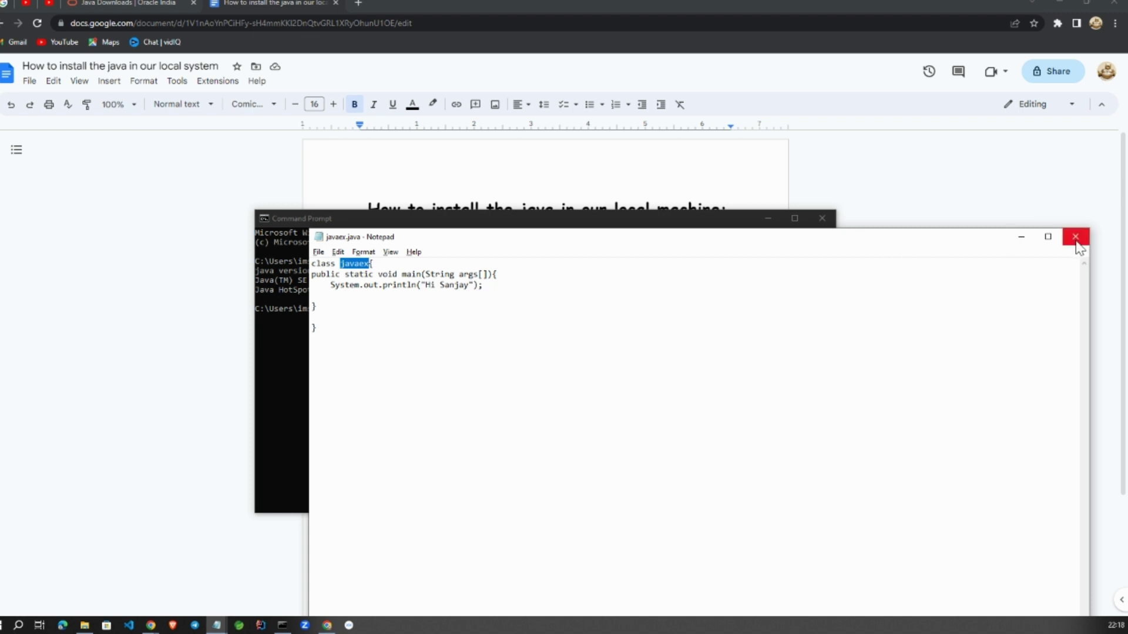
pyautogui.click(1023, 236)
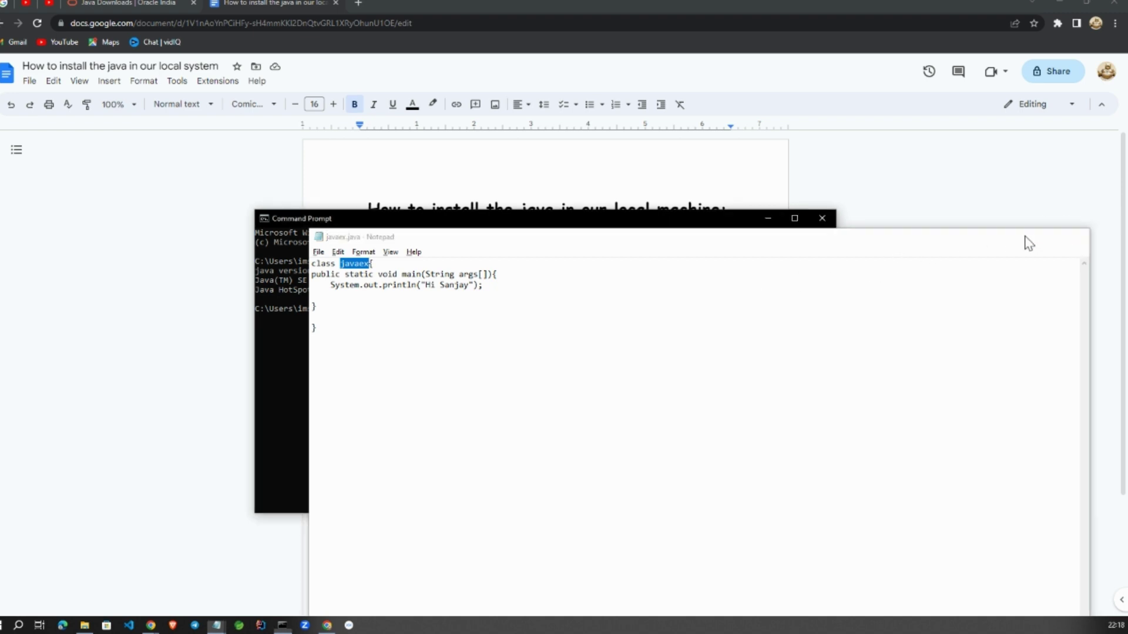
# Change to the Desktop directory in Command Prompt and list its contents with dir.
pyautogui.write('c')
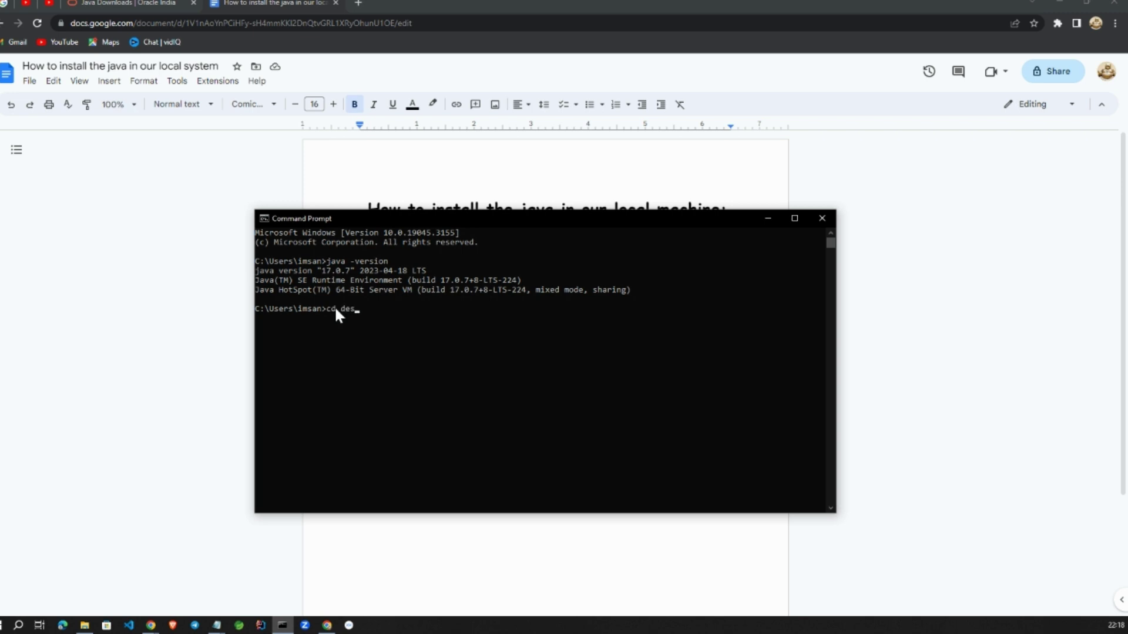
pyautogui.write('d des')
pyautogui.press('Tab')
pyautogui.press('Return')
pyautogui.write('dir')
pyautogui.press('Return')
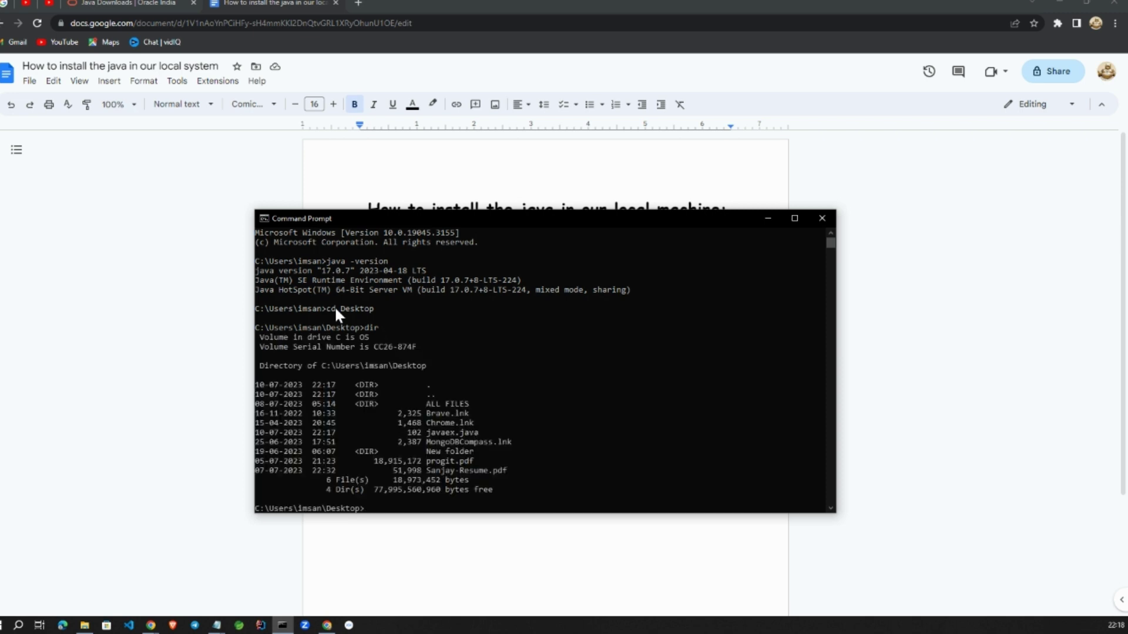
pyautogui.click(443, 432)
pyautogui.moveTo(408, 432); pyautogui.dragTo(442, 436)
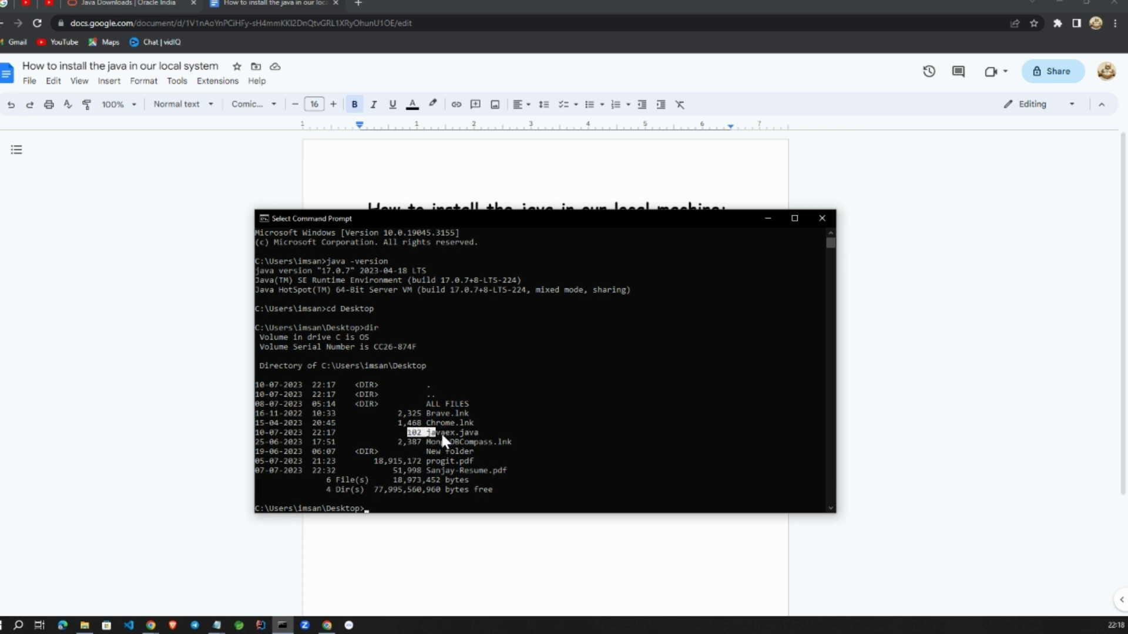
pyautogui.click(365, 507)
pyautogui.press('Escape')
pyautogui.write('java')
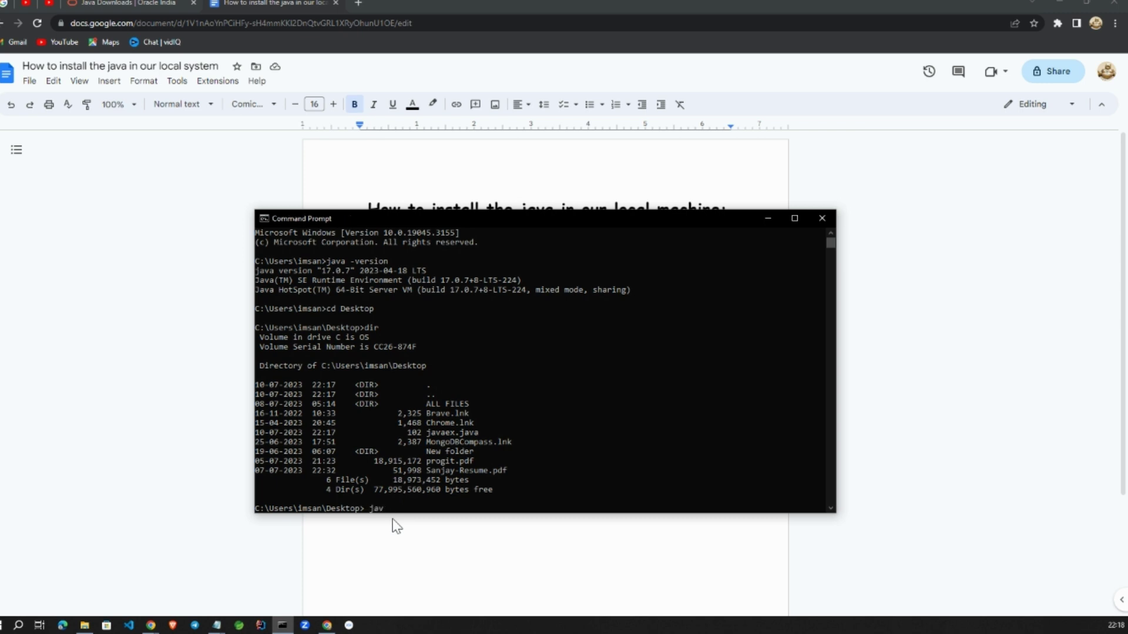
pyautogui.press('BackSpace')
pyautogui.press('BackSpace')
pyautogui.press('BackSpace')
pyautogui.press('BackSpace')
# Compile javaex.java on the Desktop with the javac command.
pyautogui.write('javac ')
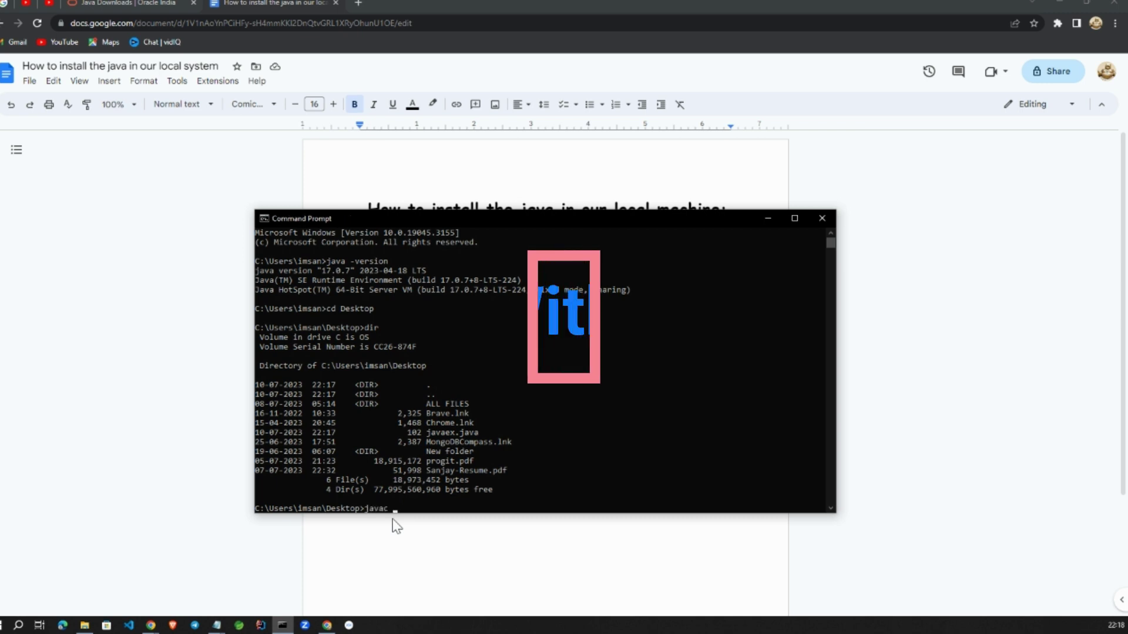
pyautogui.write('java')
pyautogui.press('Tab')
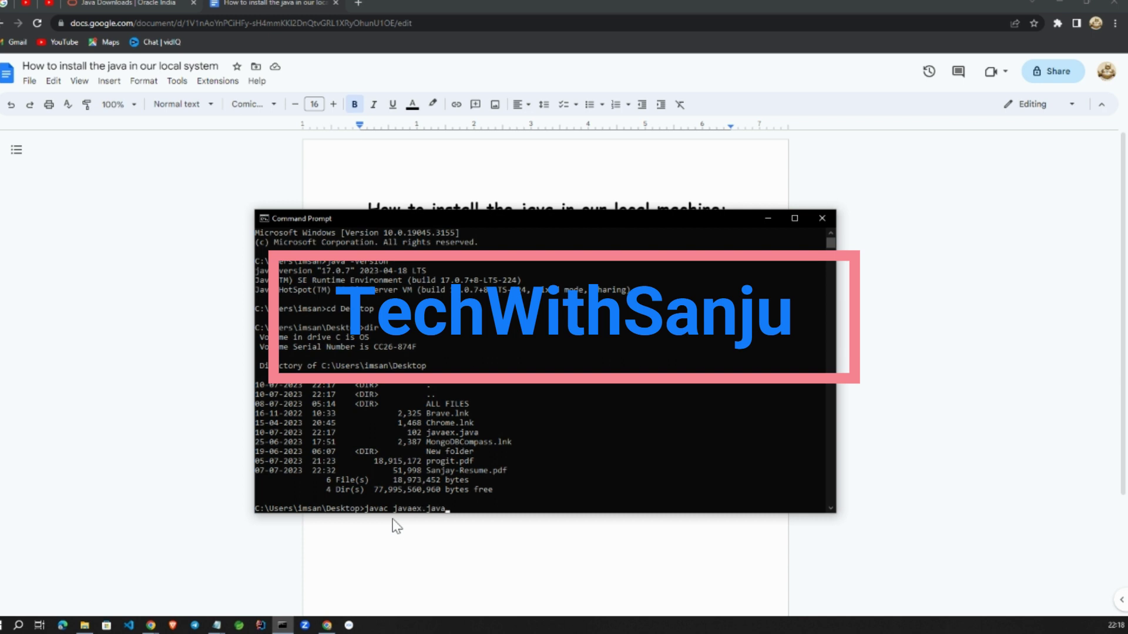
pyautogui.press('Return')
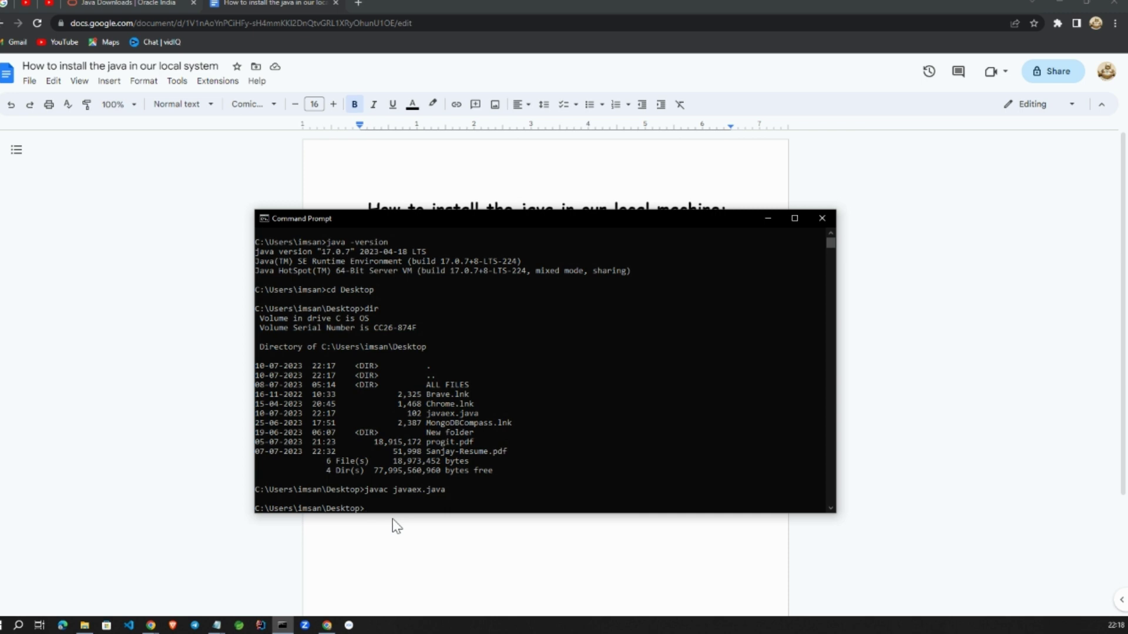
# Run the compiled javaex class with the java command, without a file extension, and exit Command Prompt.
pyautogui.write('java java')
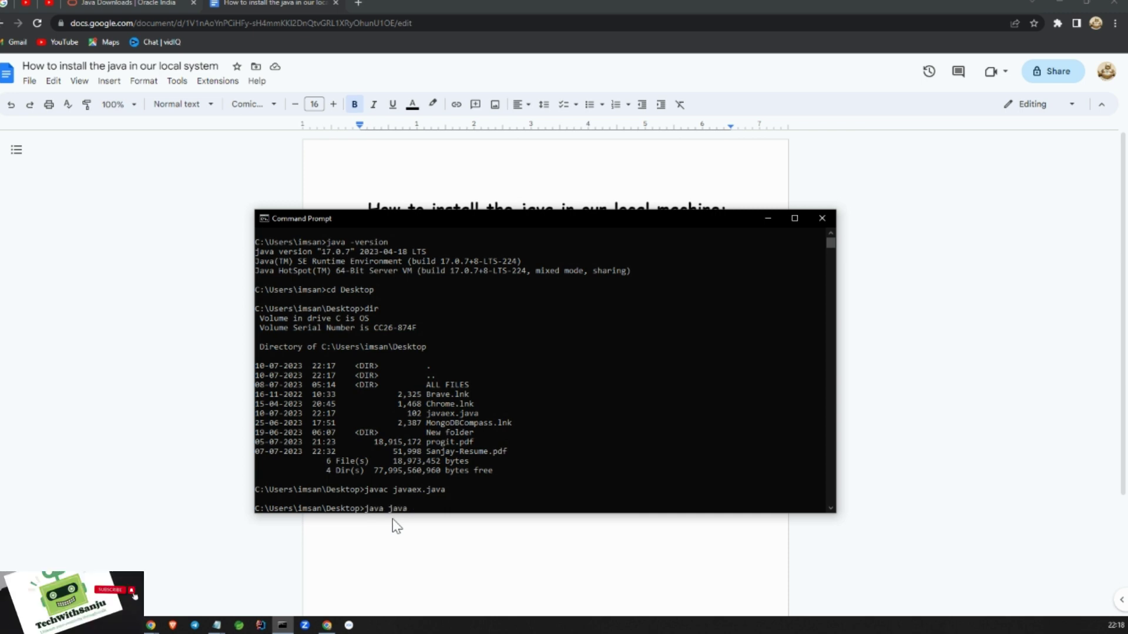
pyautogui.write('e')
pyautogui.write('x.class')
pyautogui.press('BackSpace')
pyautogui.press('BackSpace')
pyautogui.press('BackSpace')
pyautogui.press('BackSpace')
pyautogui.press('BackSpace')
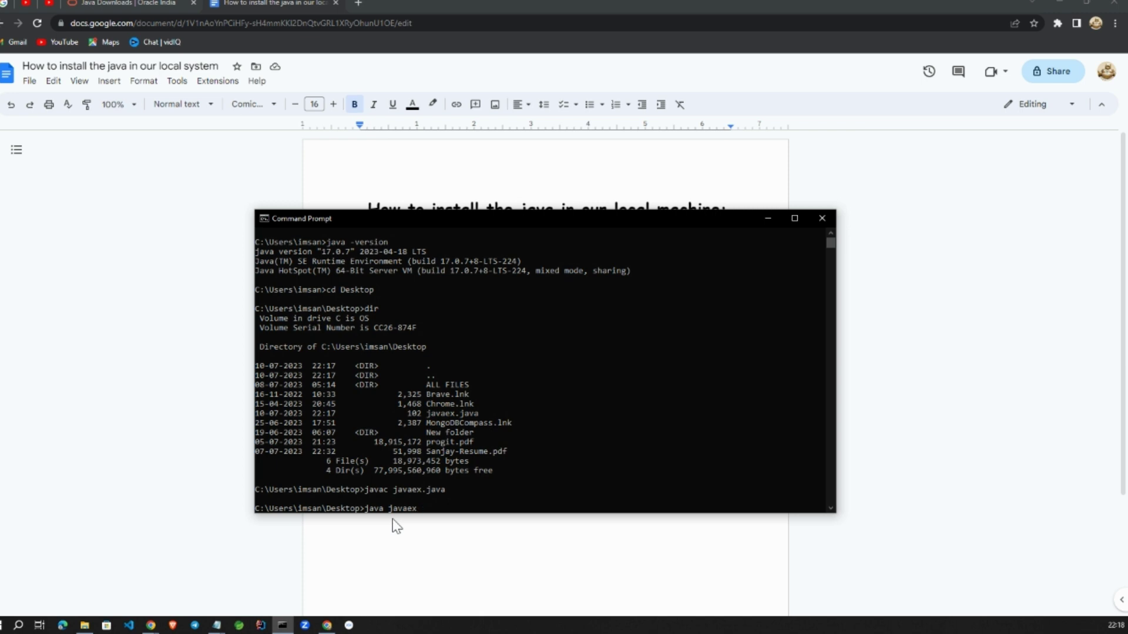
pyautogui.press('Return')
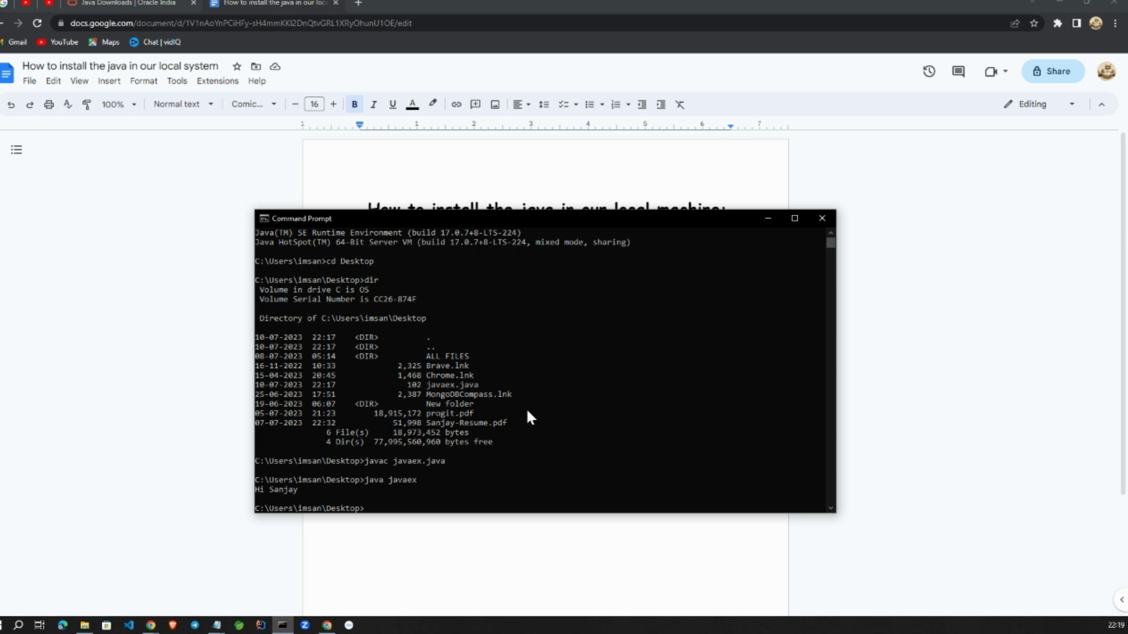
pyautogui.write('exit')
pyautogui.press('Return')
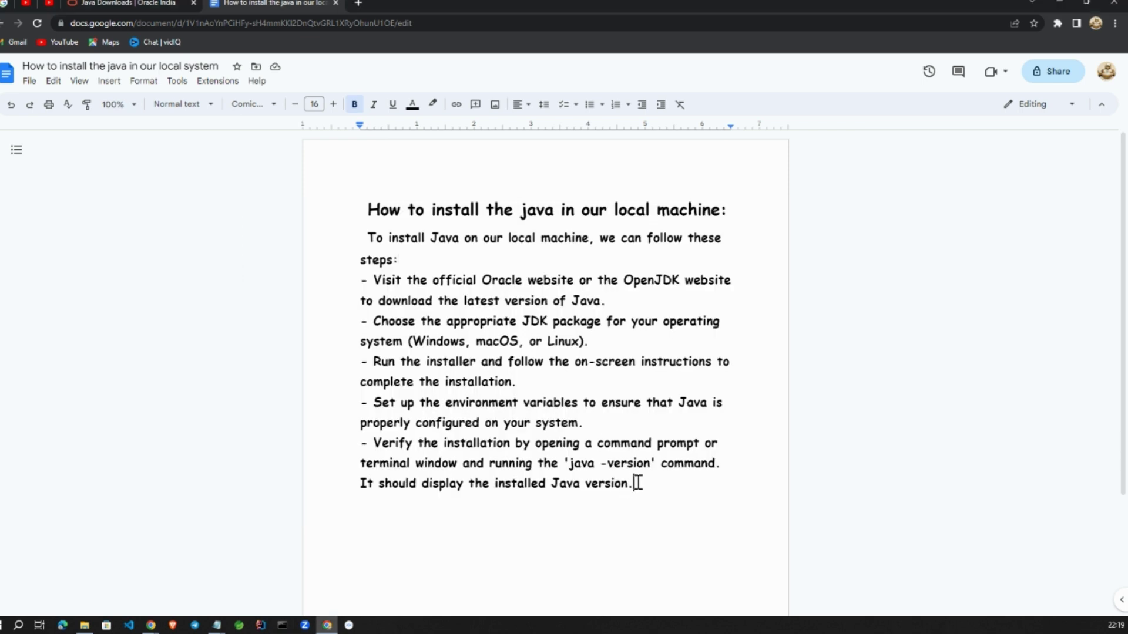
pyautogui.moveTo(633, 484); pyautogui.dragTo(350, 219)
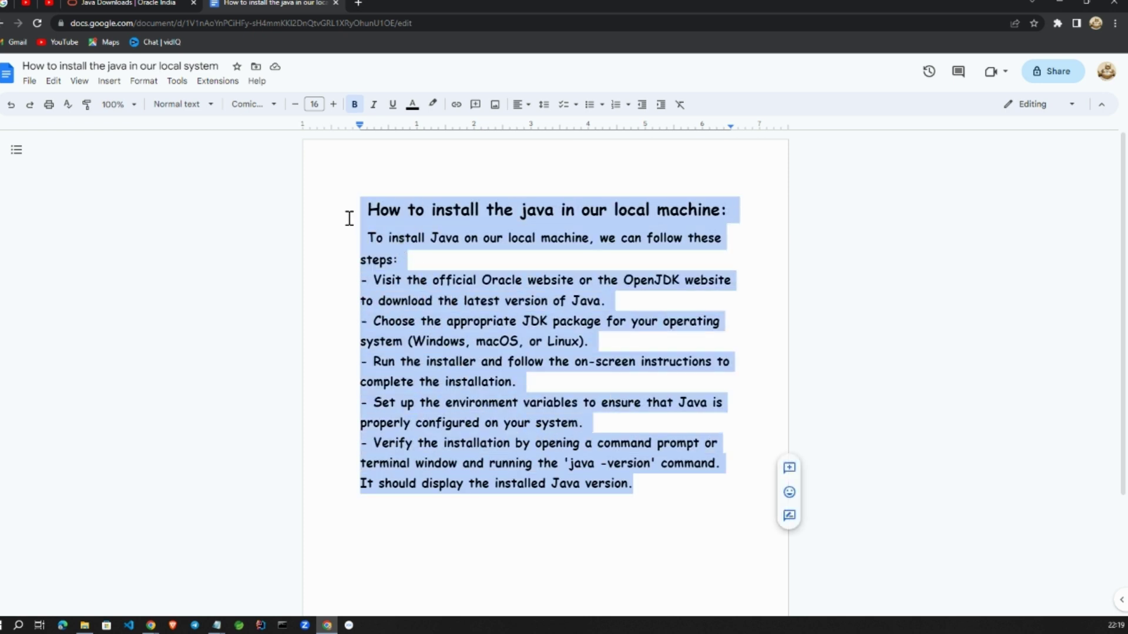
pyautogui.click(635, 486)
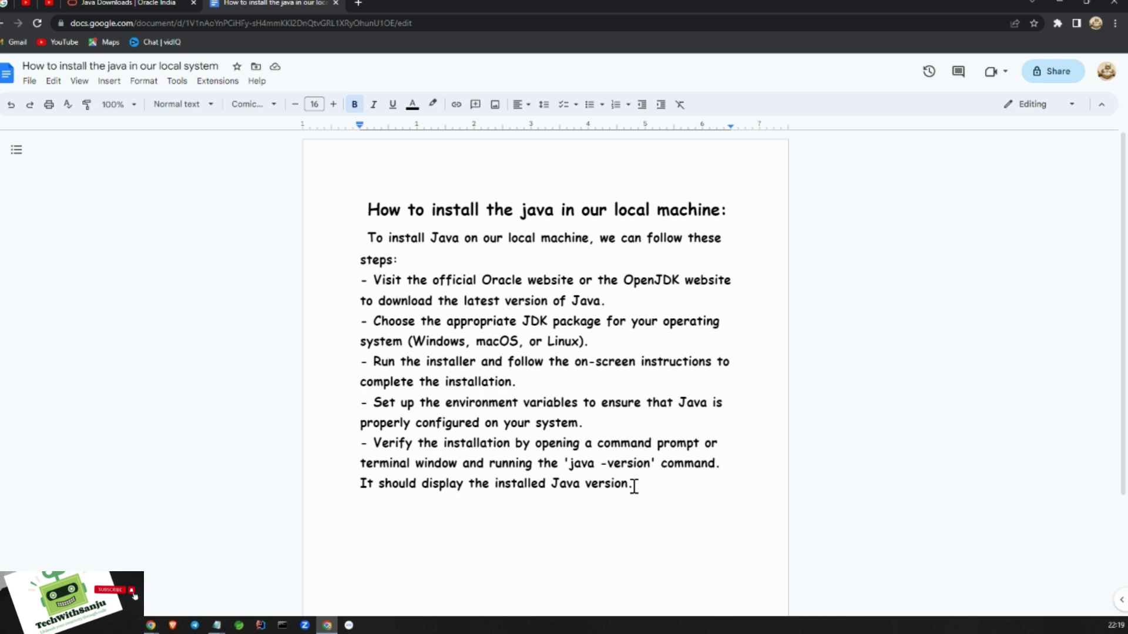